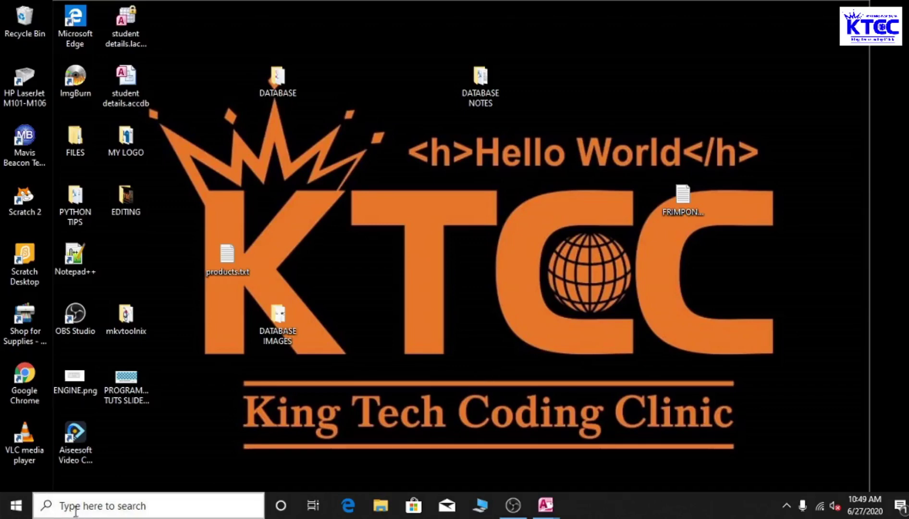
Step: Launch Microsoft Access from Windows search and dismiss the Office activation notice
left_click(11, 510)
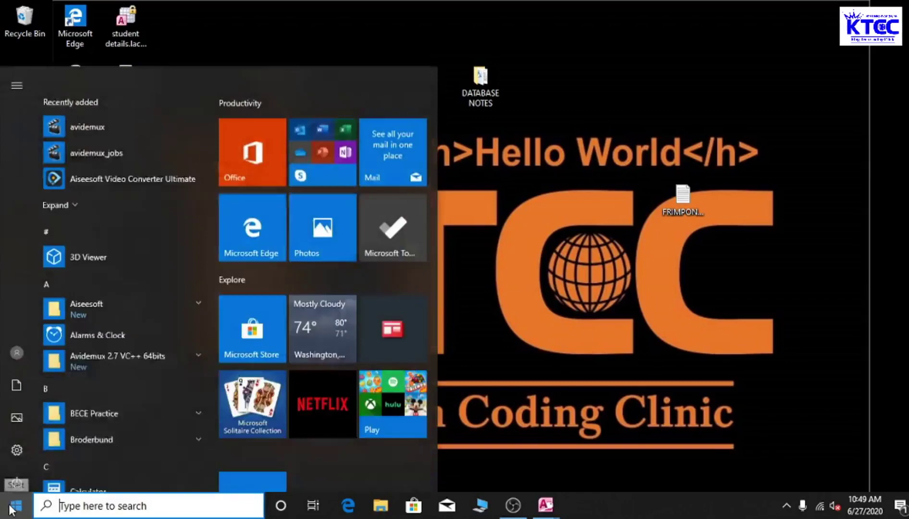
left_click(487, 298)
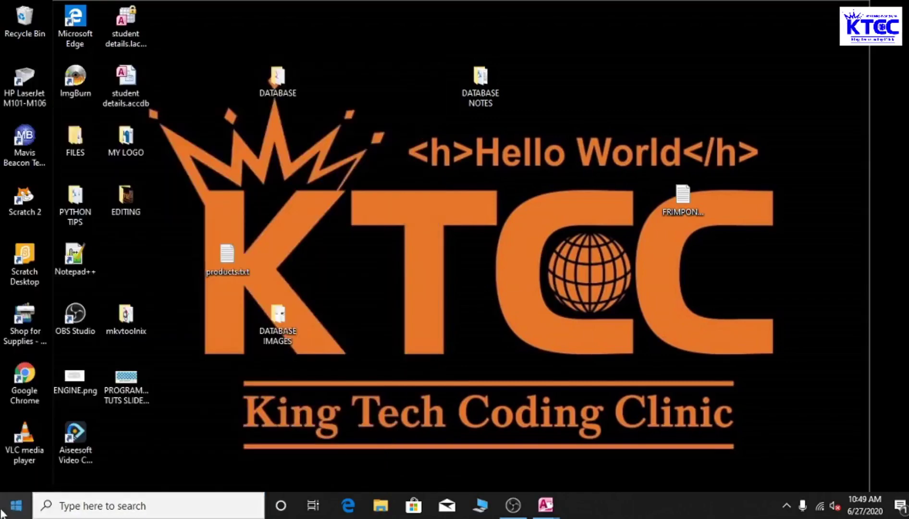
left_click(98, 506)
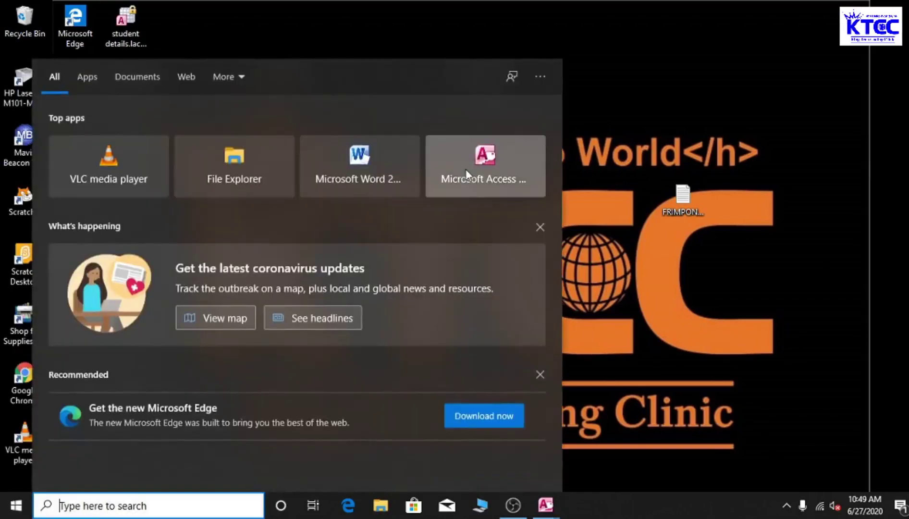
left_click(467, 171)
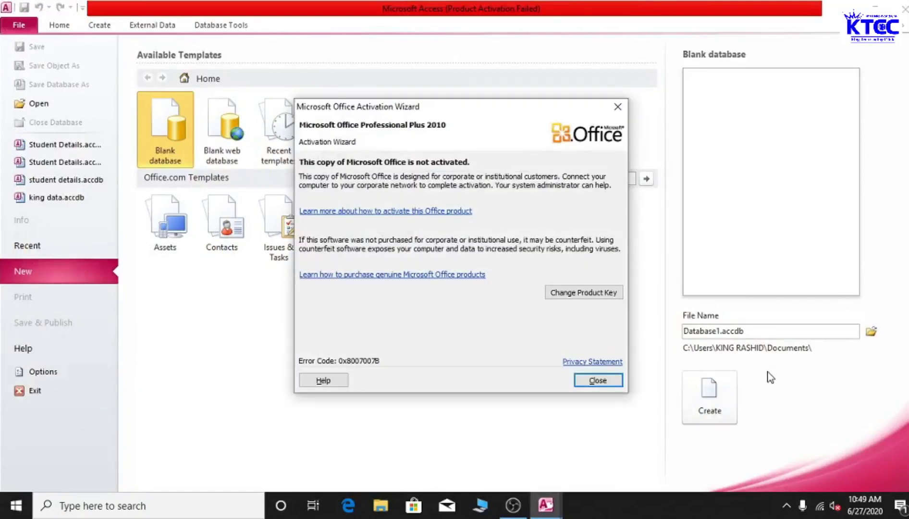
left_click(601, 380)
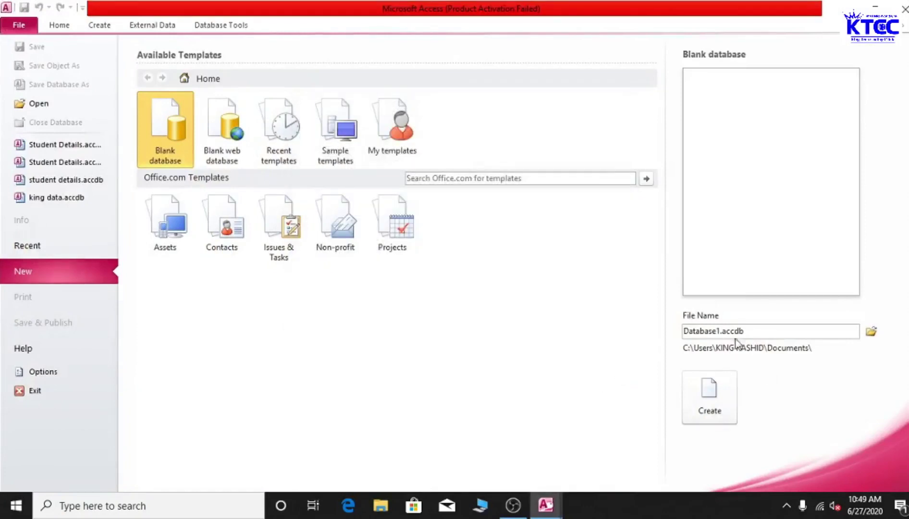
Step: Name the new database gh and browse Desktop, Downloads and Documents, then cancel and close Access
left_click(752, 335)
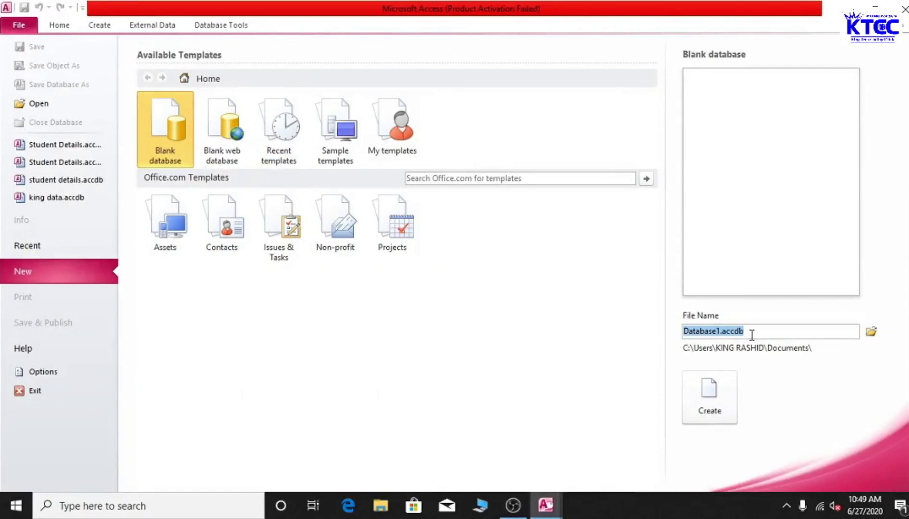
type("gh")
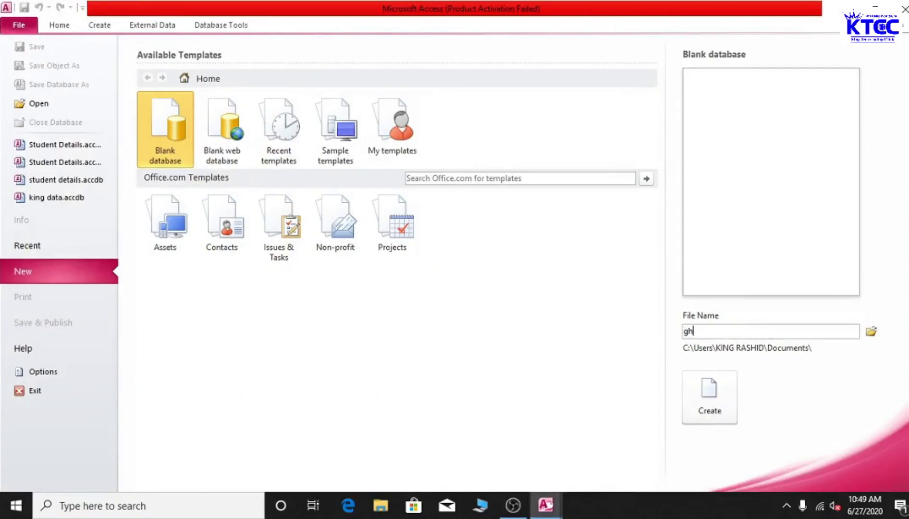
left_click(871, 331)
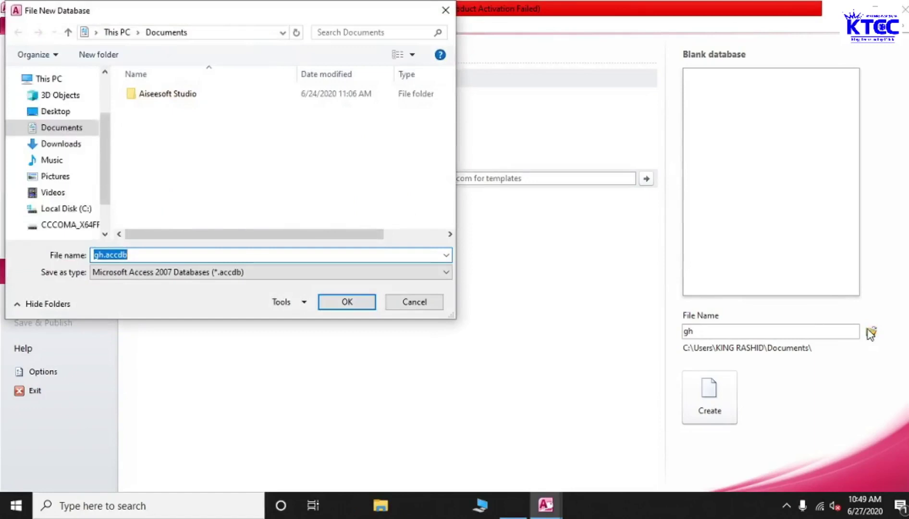
scroll(68, 164, "up", 2)
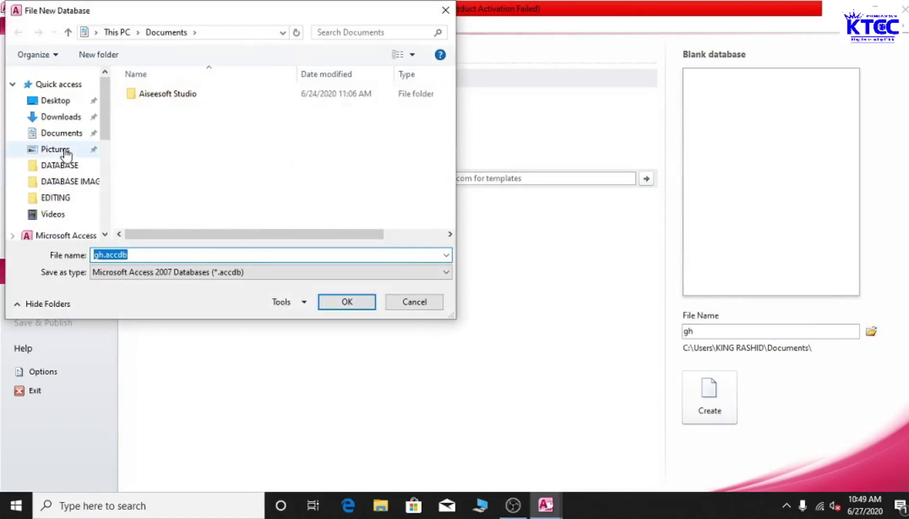
left_click(59, 107)
left_click(61, 119)
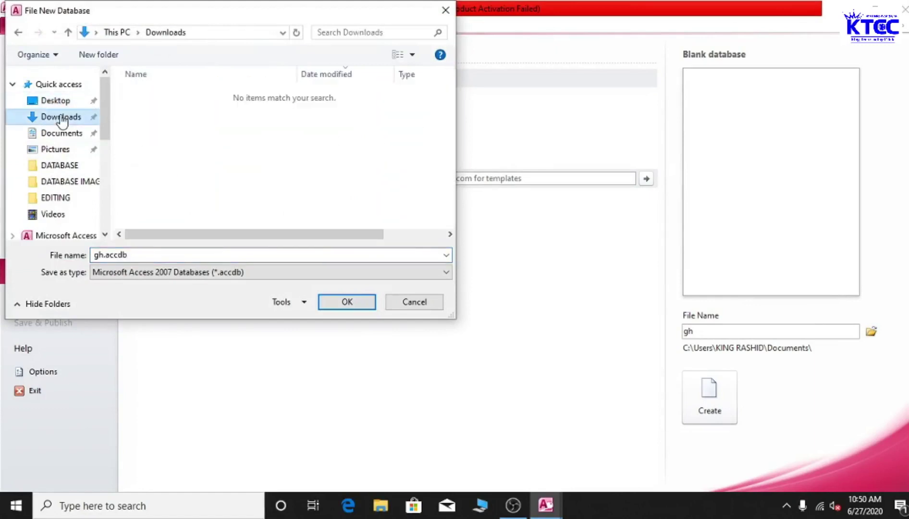
left_click(60, 137)
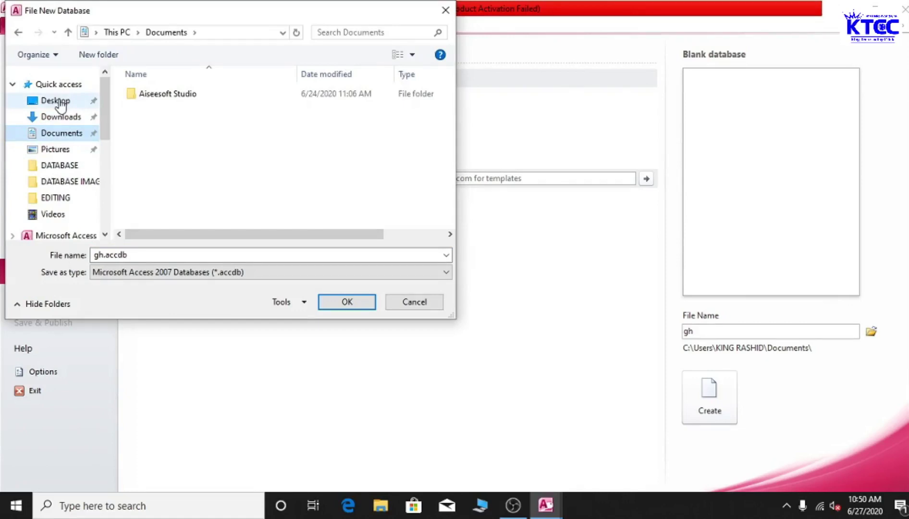
left_click(414, 303)
left_click(901, 8)
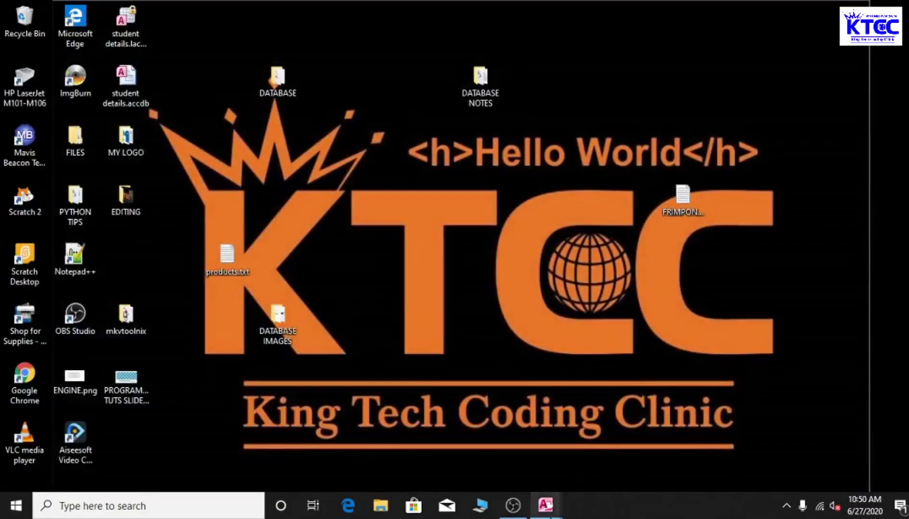
Step: Restore the student details database from its taskbar preview, showing the empty student info table
mouse_move(553, 511)
left_click(518, 471)
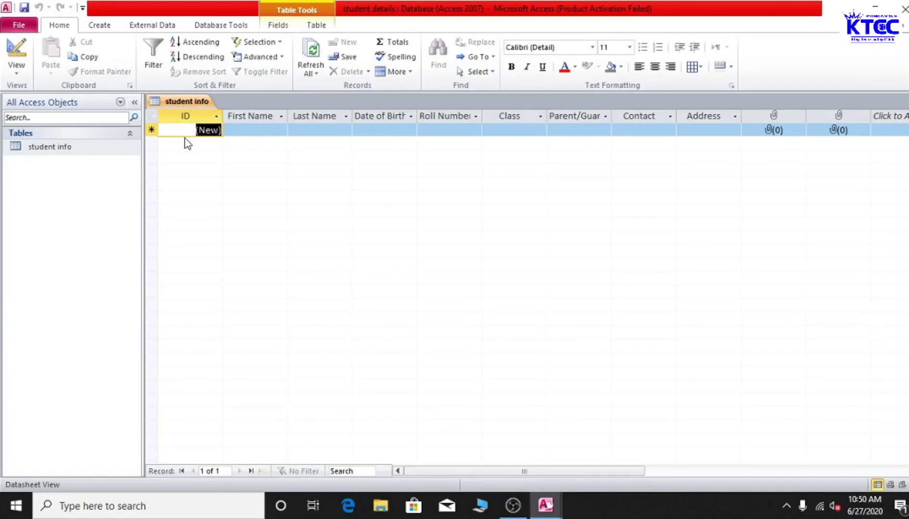
left_click(99, 29)
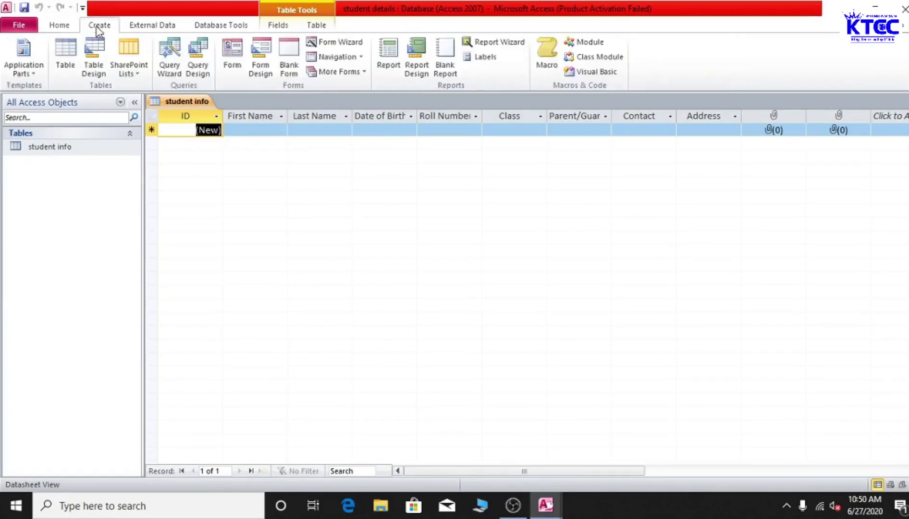
Step: Create a blank Form1 in Design view, widen it, and list the student info fields
left_click(261, 55)
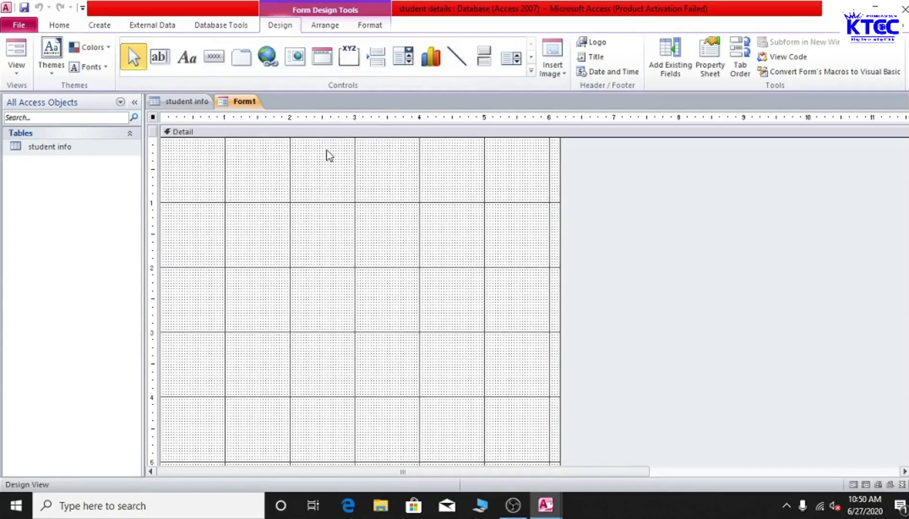
left_click_drag(557, 213, 671, 223)
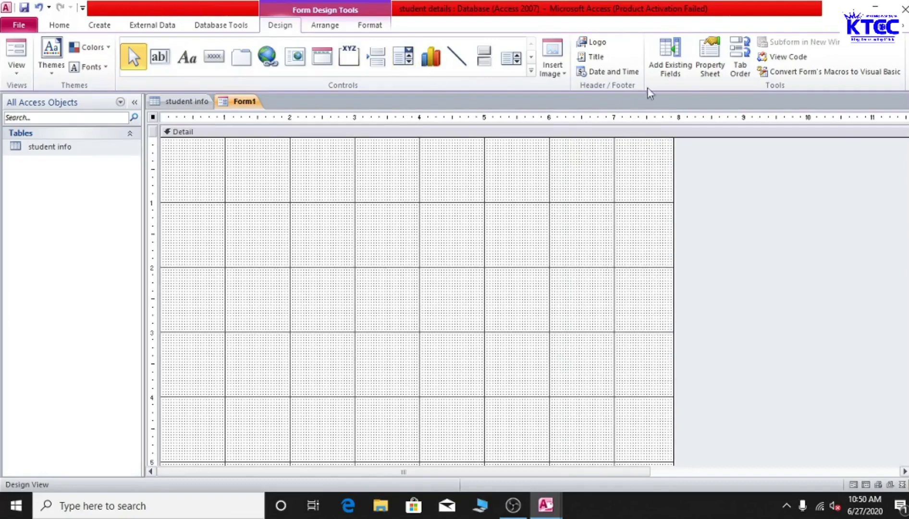
left_click(677, 51)
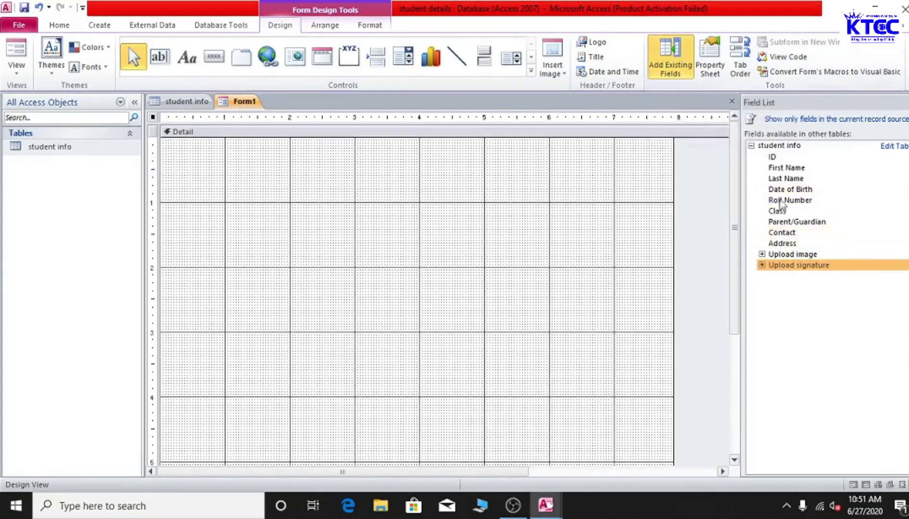
left_click(752, 147)
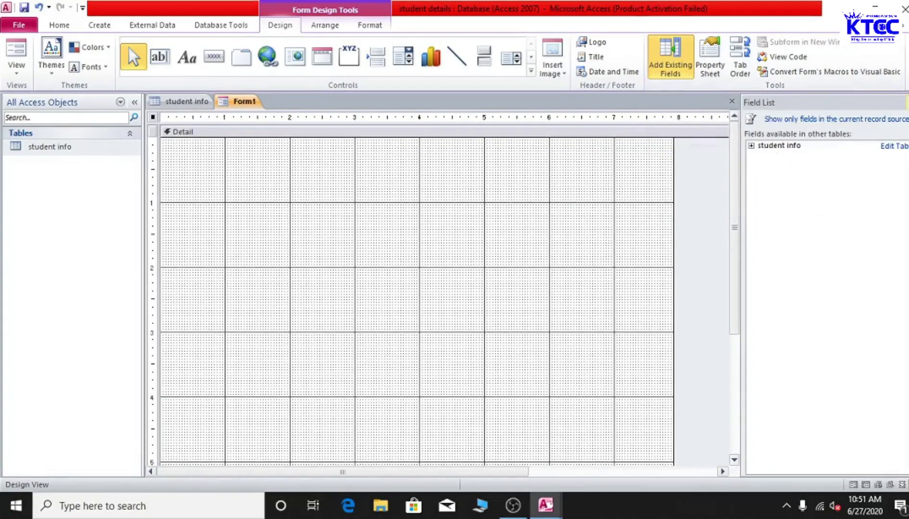
Step: Toggle the field list, open the student info table for editing, and close the field list
left_click(906, 102)
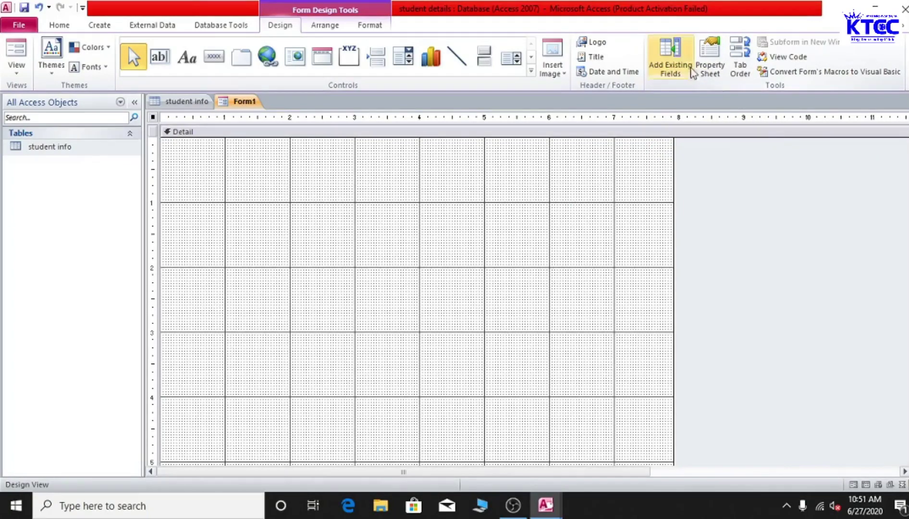
left_click(669, 62)
left_click(671, 60)
left_click(672, 54)
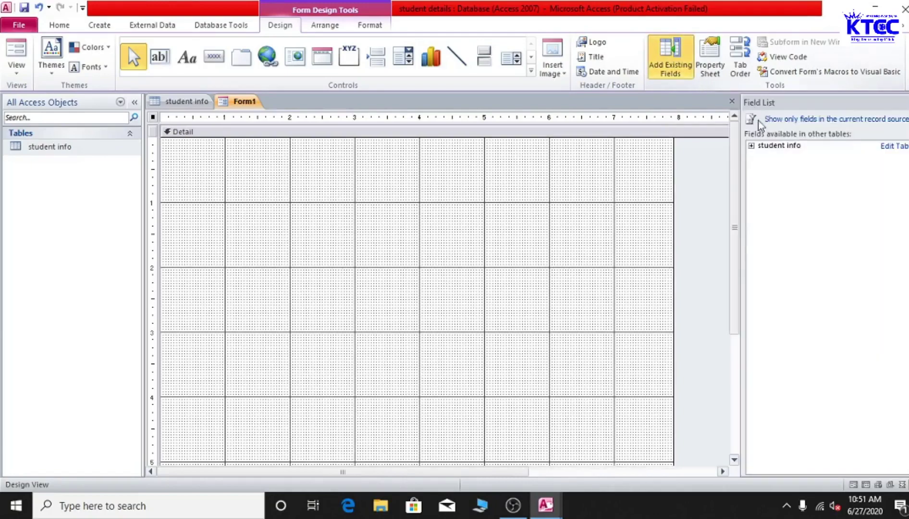
left_click(895, 147)
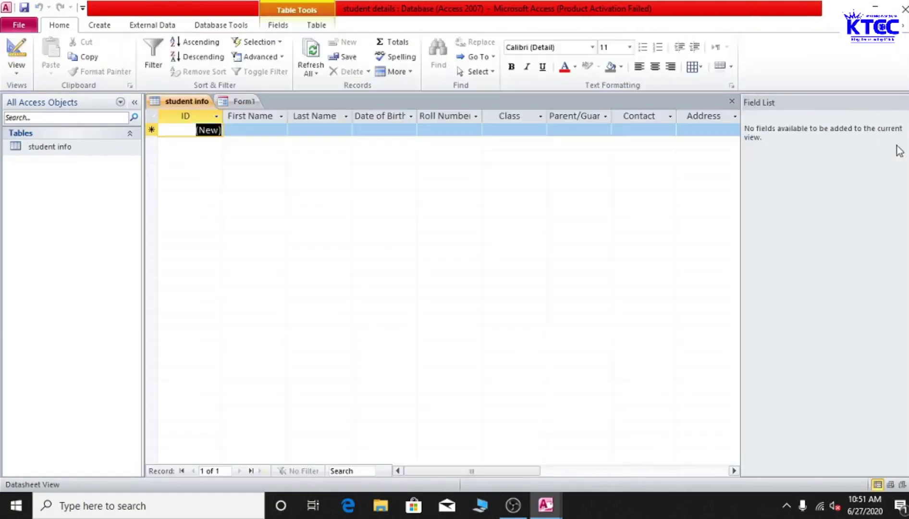
left_click(906, 102)
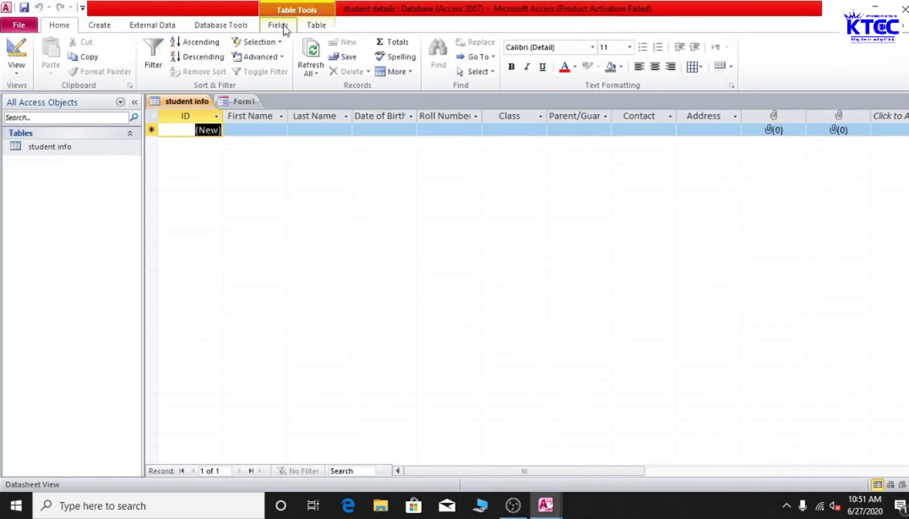
Step: Create Form2 in Design view, widen it to about 7.4 inches, and expand the student info fields
left_click(101, 27)
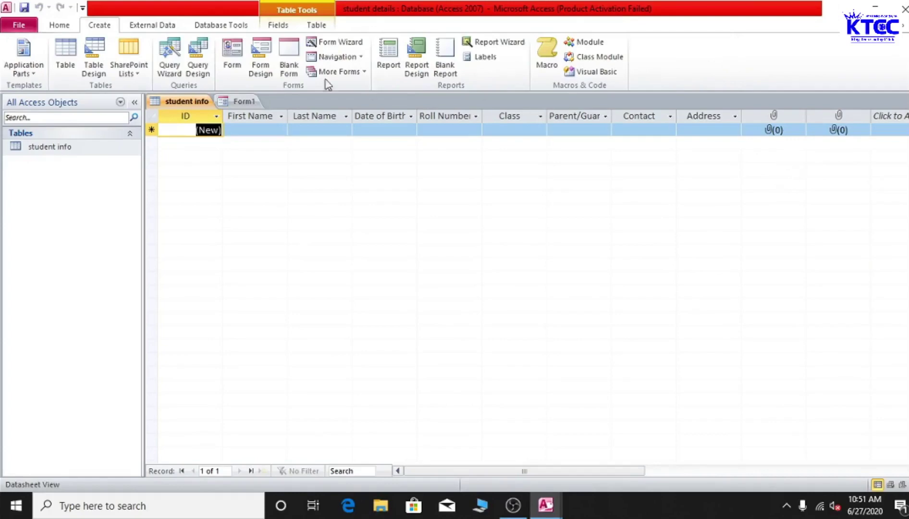
left_click(262, 61)
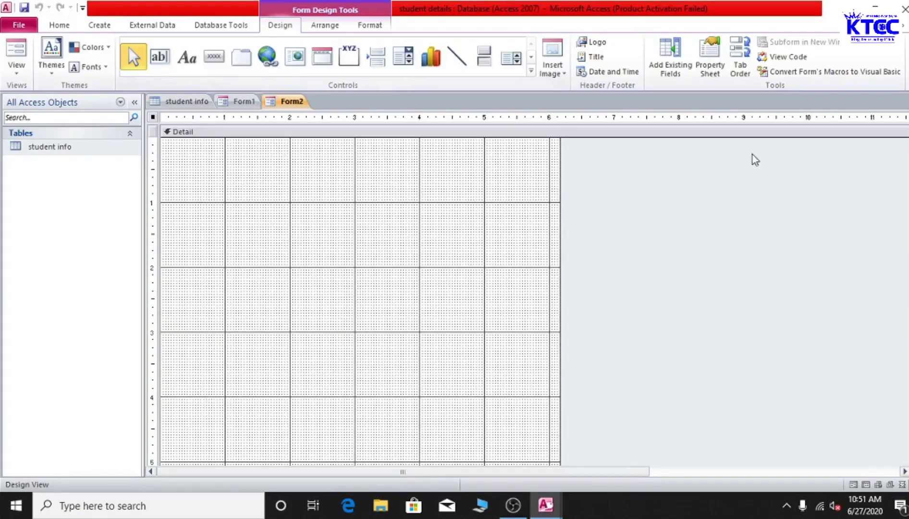
left_click_drag(561, 199, 687, 210)
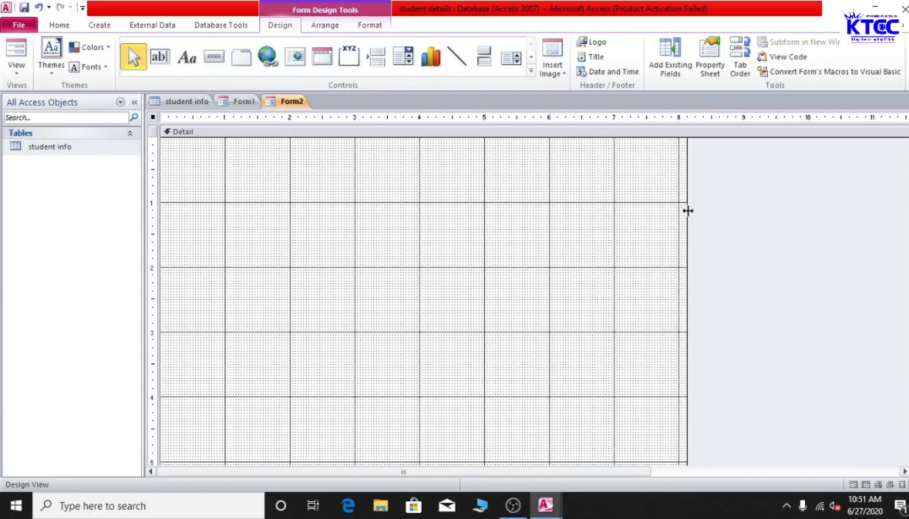
left_click(671, 57)
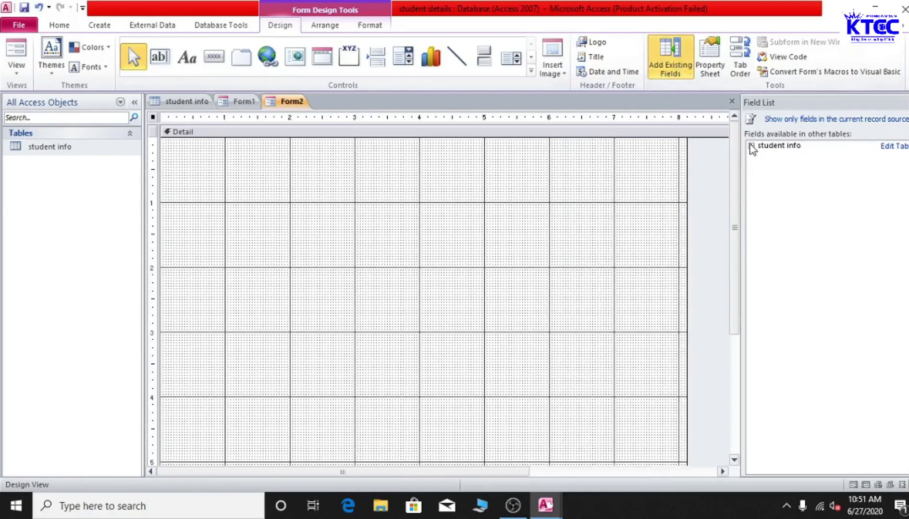
left_click(751, 145)
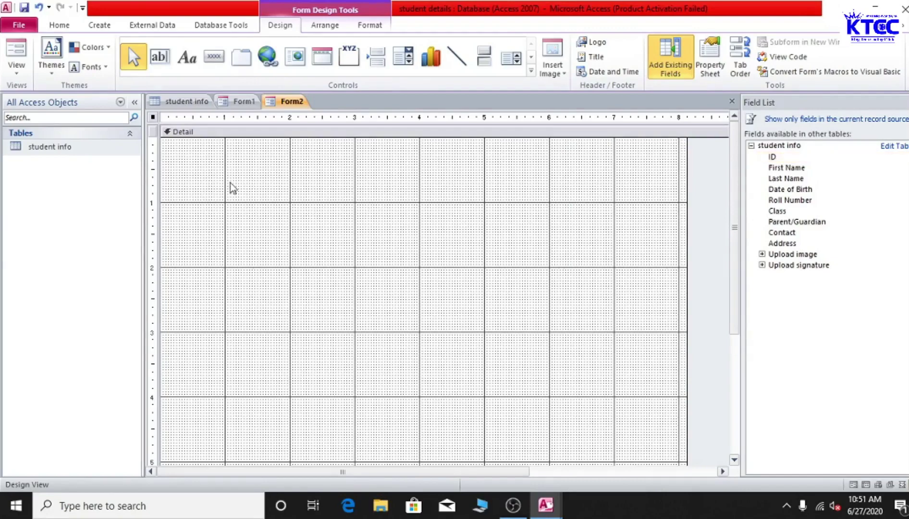
Step: Add ID, names, Date of Birth, Roll Number, Class, Parent/Guardian, Contact, Address and both upload fields to Form2
double_click(784, 158)
double_click(786, 167)
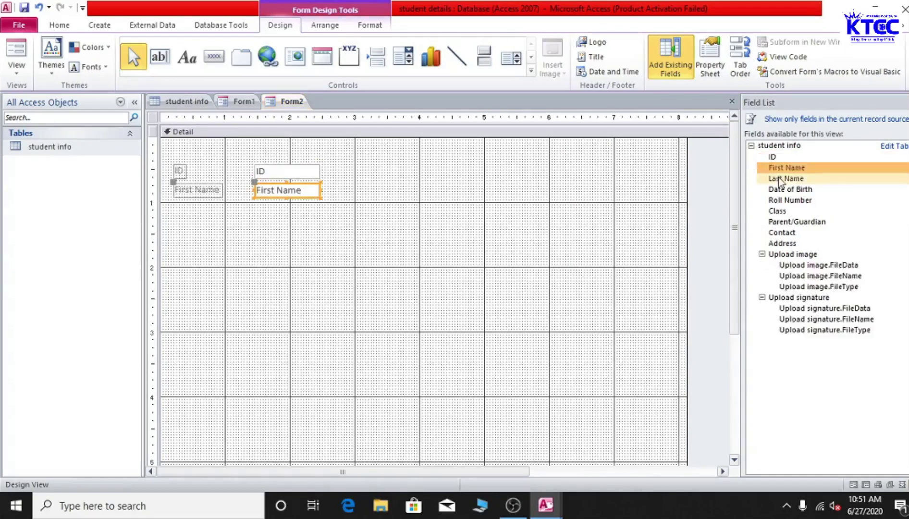
double_click(782, 179)
double_click(781, 190)
double_click(781, 200)
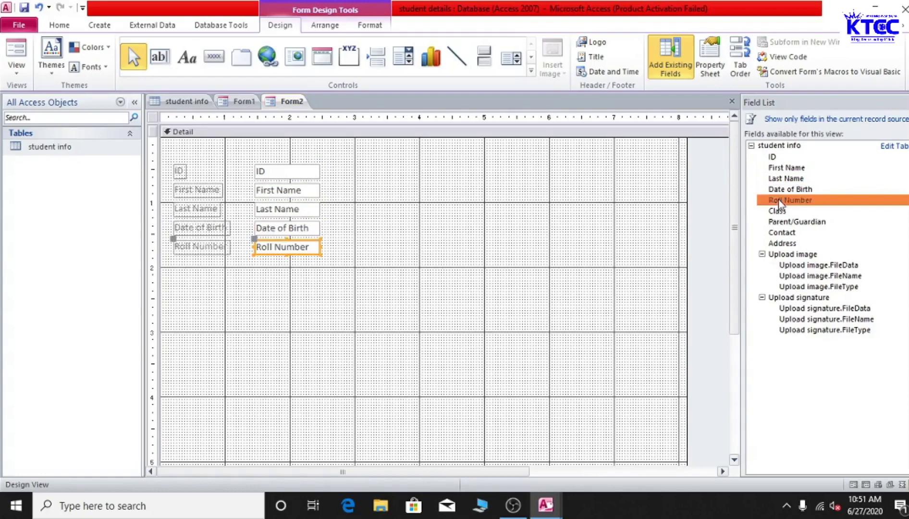
double_click(778, 211)
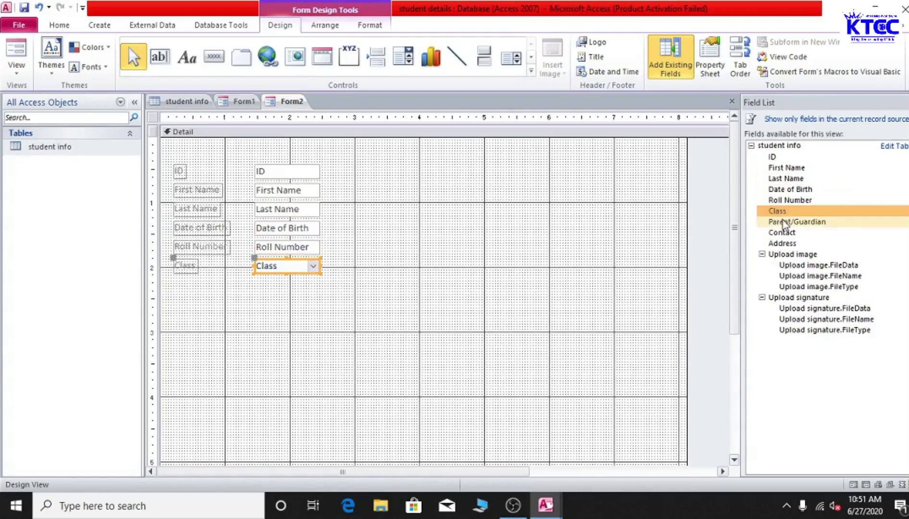
double_click(783, 222)
double_click(782, 232)
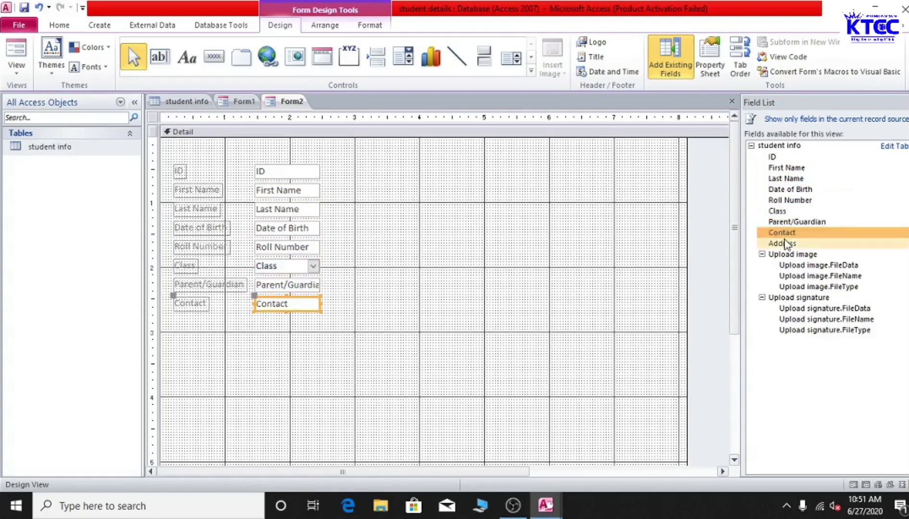
double_click(786, 244)
double_click(788, 254)
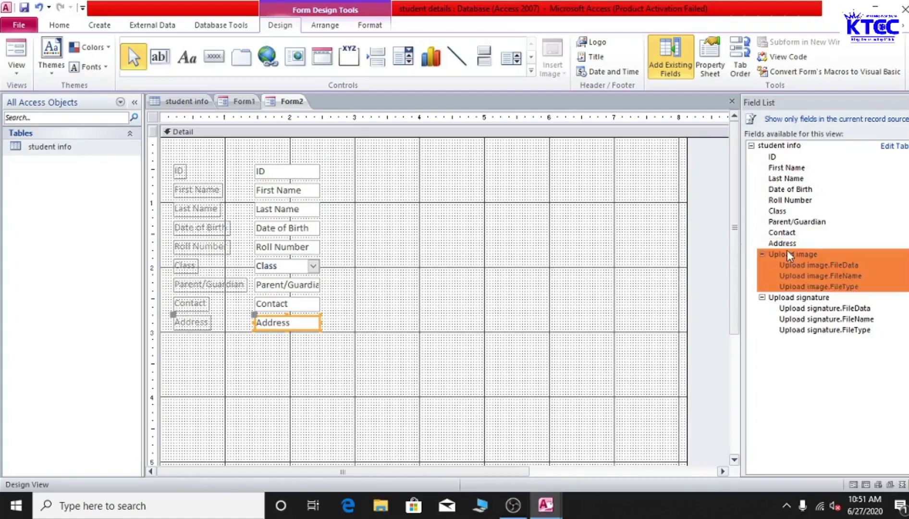
double_click(784, 298)
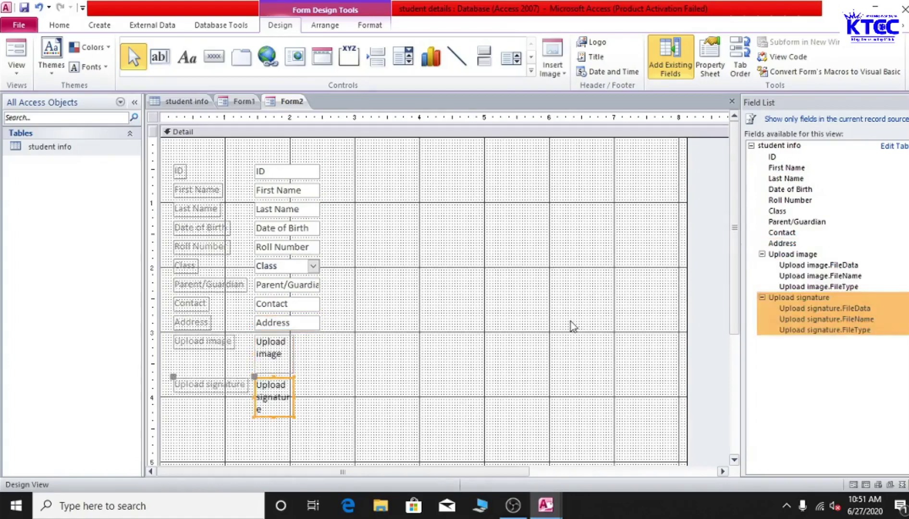
left_click(906, 102)
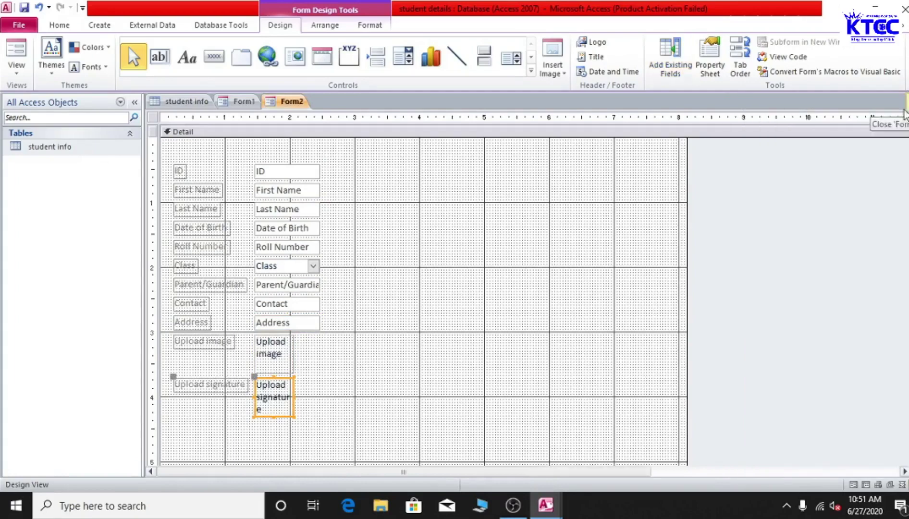
Step: Widen the form, move both upload fields to the upper right, and shift ID–Address down-right
left_click_drag(689, 246, 735, 252)
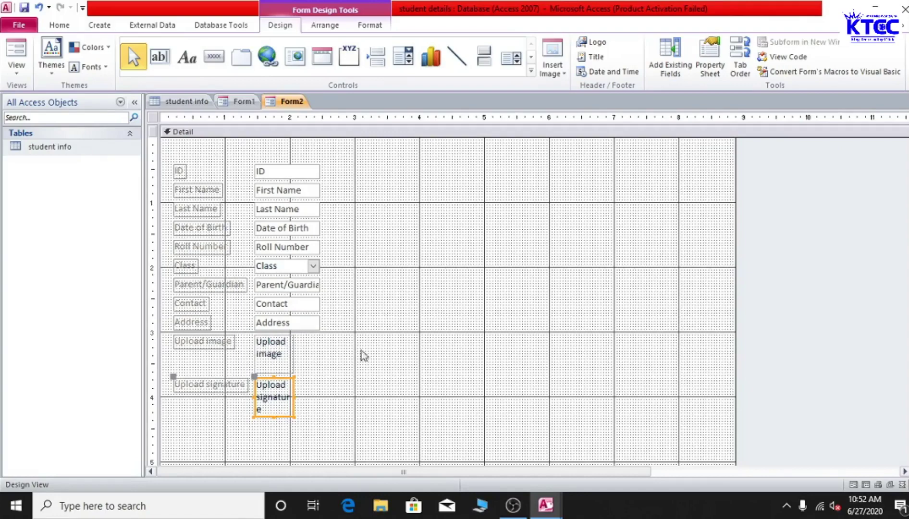
mouse_move(317, 334)
left_mouse_down()
mouse_move(193, 429)
mouse_move(169, 432)
left_mouse_up()
left_click_drag(266, 385, 621, 277)
left_click(554, 325)
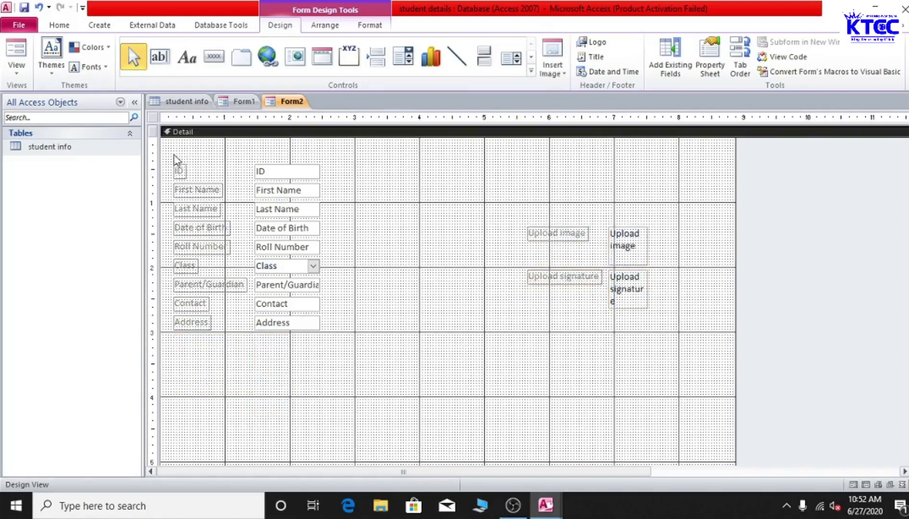
left_click_drag(174, 155, 335, 349)
left_click_drag(291, 271, 332, 360)
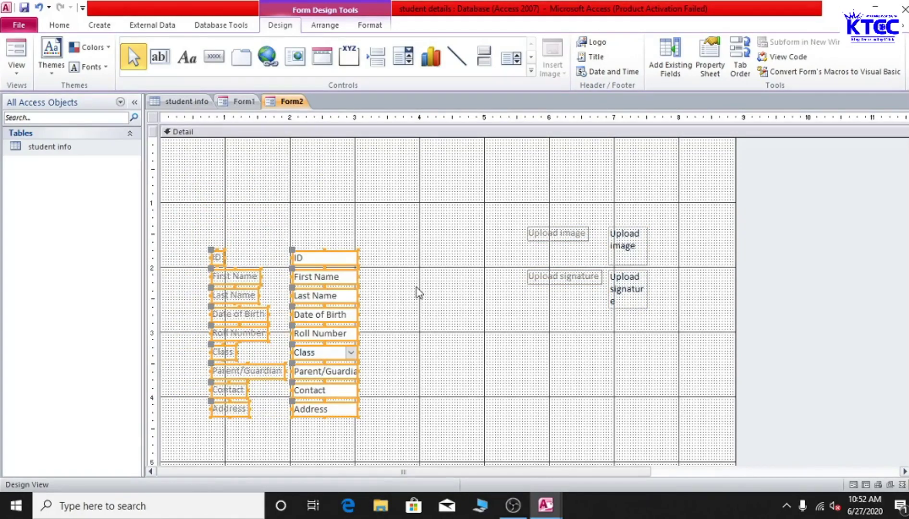
left_click(395, 366)
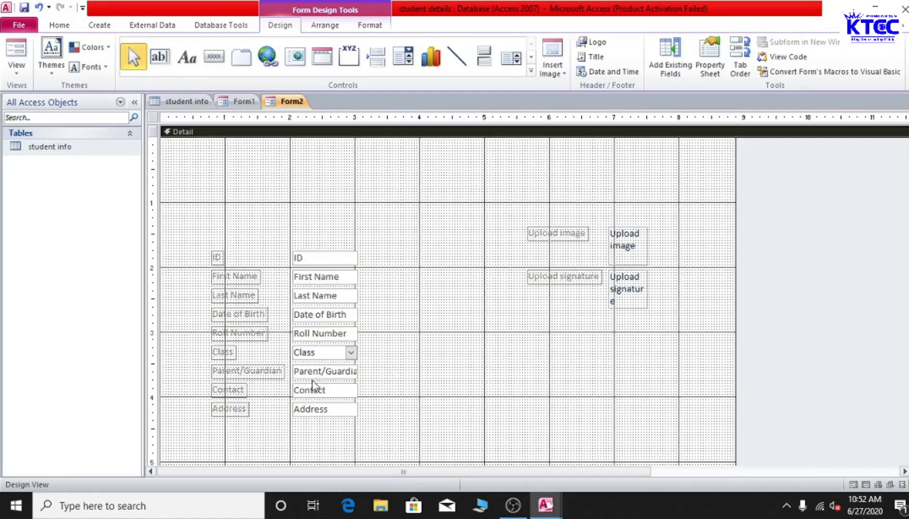
left_click(323, 257)
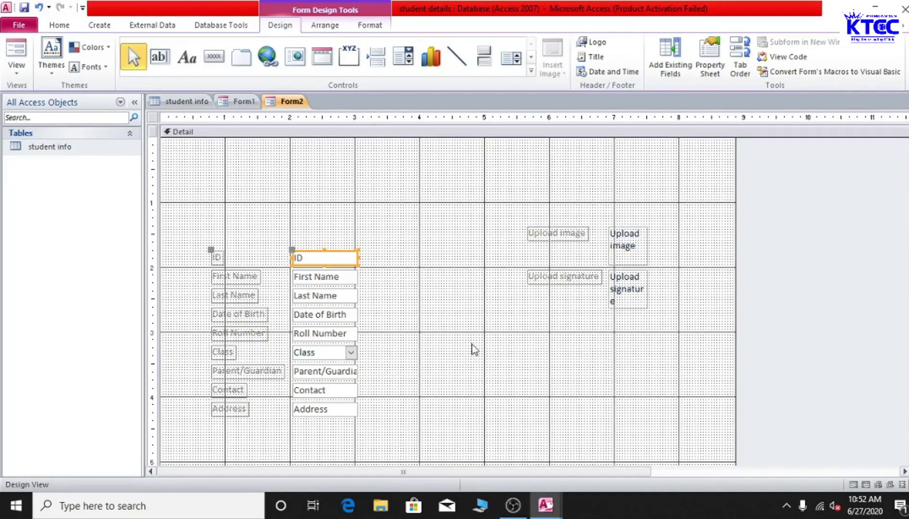
Step: Lower the Upload signature box and place its label directly beneath it
left_click(562, 277)
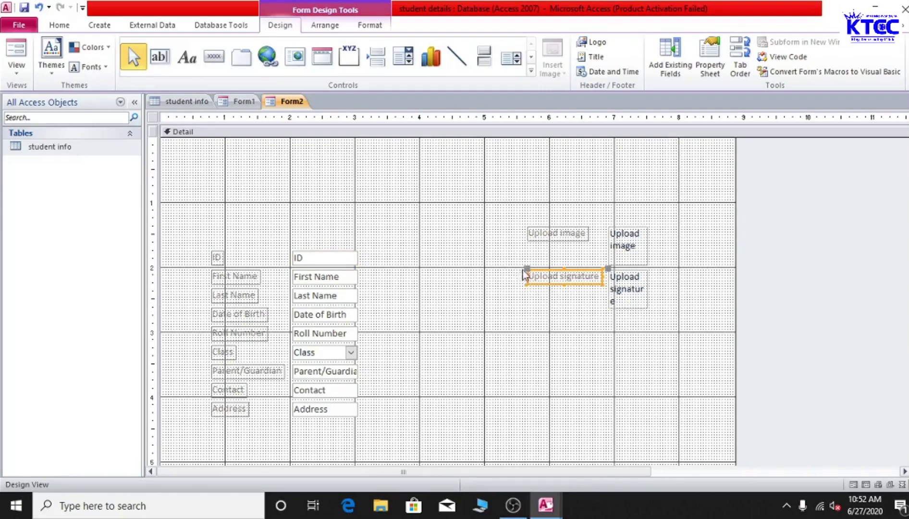
mouse_move(526, 270)
left_mouse_down()
mouse_move(507, 303)
mouse_move(570, 371)
mouse_move(505, 313)
left_mouse_up()
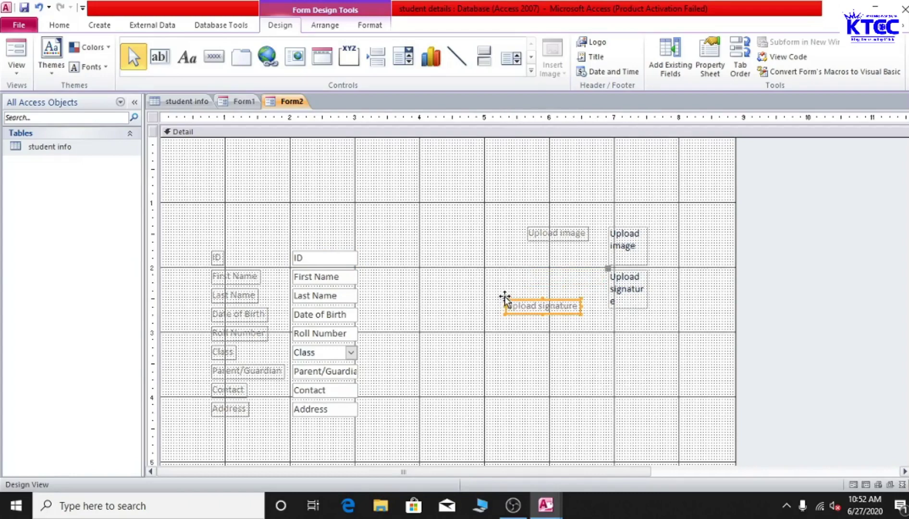
mouse_move(505, 297)
left_mouse_down()
mouse_move(536, 377)
mouse_move(598, 366)
mouse_move(568, 377)
mouse_move(572, 400)
mouse_move(520, 302)
left_mouse_up()
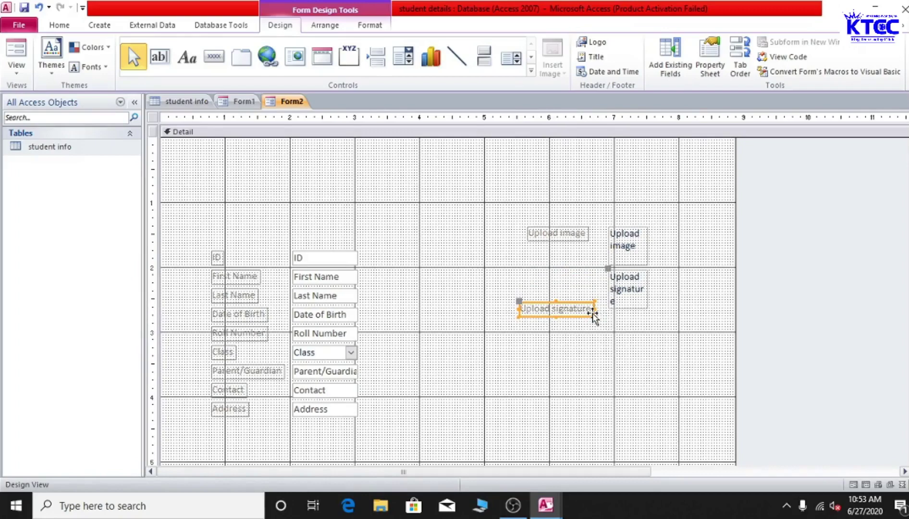
left_click_drag(593, 312, 599, 369)
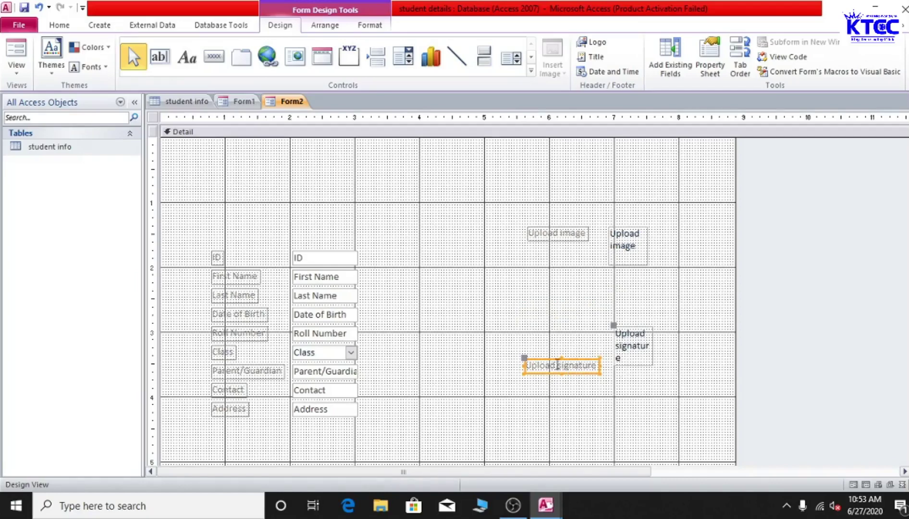
left_click_drag(522, 356, 595, 384)
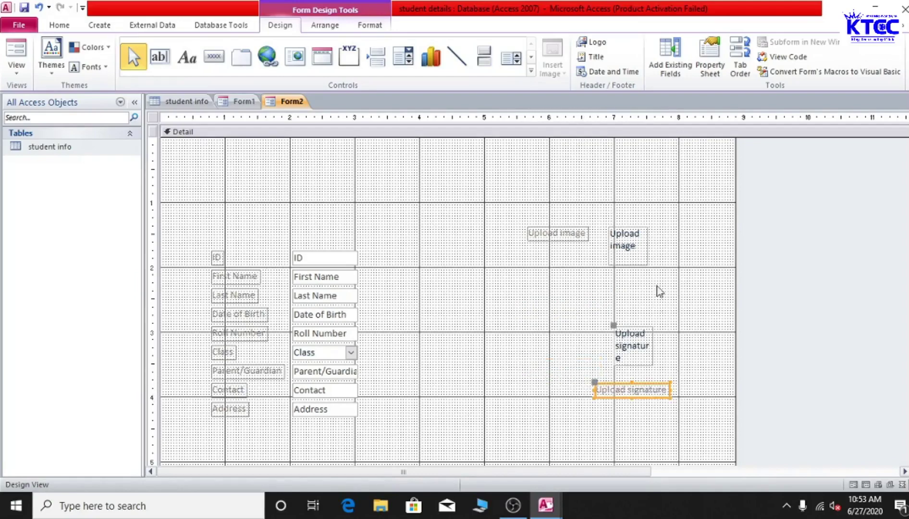
left_click(631, 244)
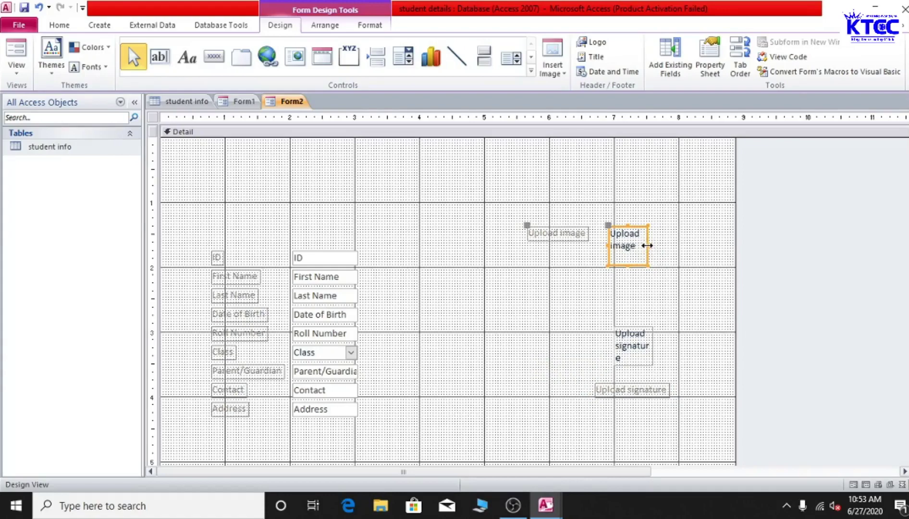
Step: Make the Upload image box taller and wider so its name fits on one line
left_click_drag(647, 245, 632, 206)
left_click_drag(668, 235, 644, 276)
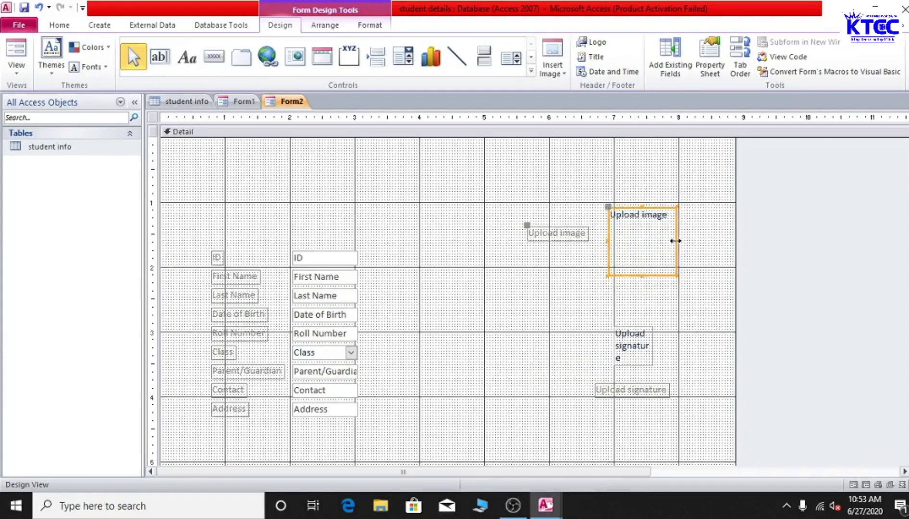
left_click_drag(678, 243, 688, 244)
mouse_move(649, 276)
left_mouse_down()
mouse_move(653, 285)
mouse_move(649, 277)
left_mouse_up()
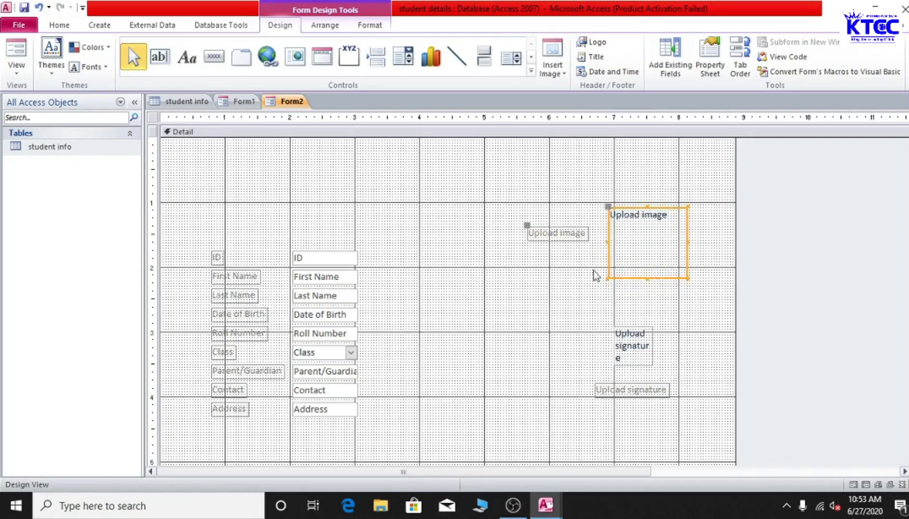
Step: Move the Upload image label below its box, then shift both further left
left_click(543, 236)
left_click_drag(529, 226, 620, 291)
left_click_drag(583, 193, 691, 319)
left_click_drag(607, 208, 546, 222)
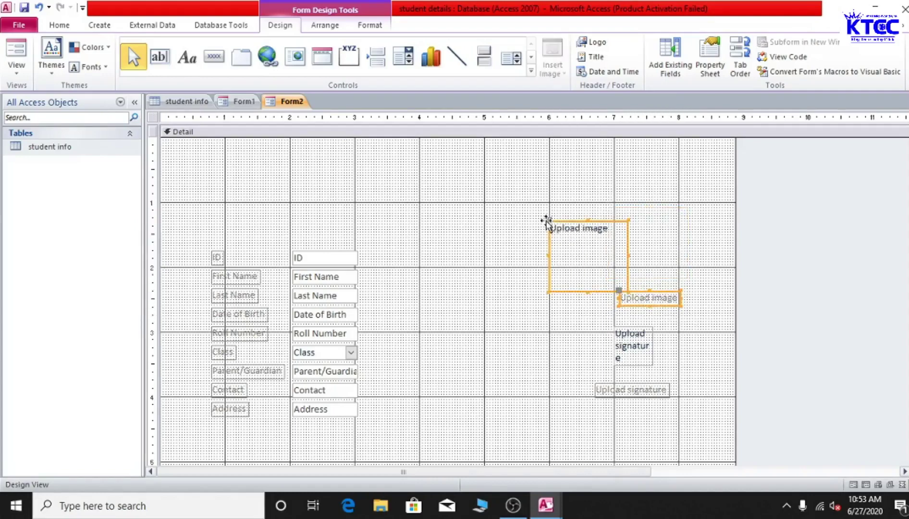
Step: Move the signature box and label left and down, and reposition the Upload image label
left_click(692, 326)
mouse_move(593, 321)
left_mouse_down()
mouse_move(682, 367)
mouse_move(686, 403)
left_mouse_up()
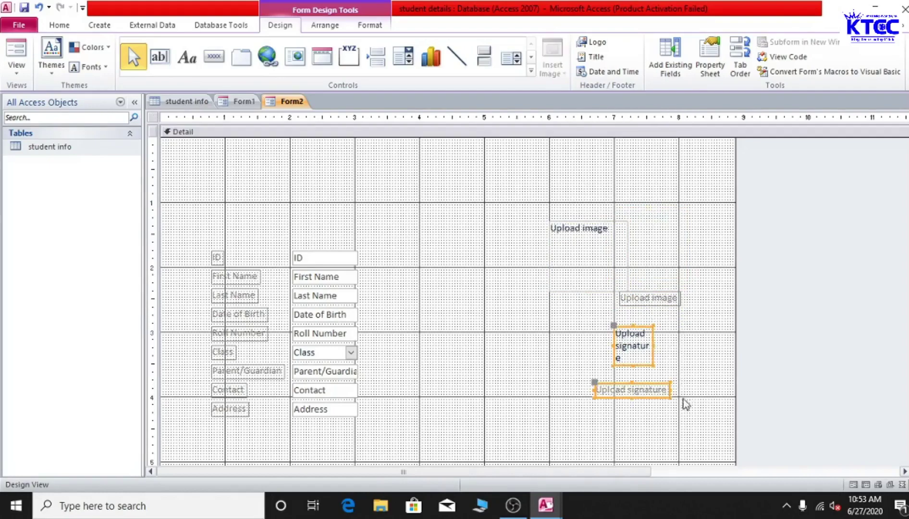
left_click_drag(633, 345, 598, 360)
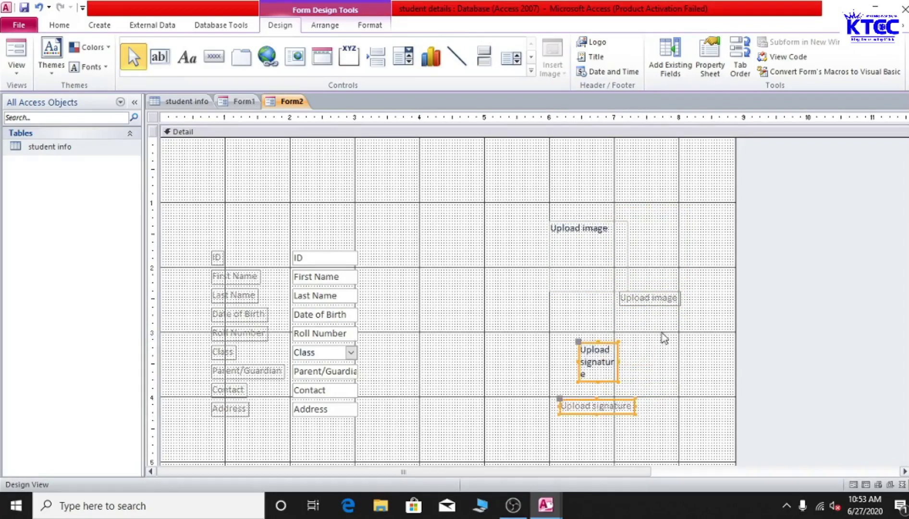
left_click(648, 298)
mouse_move(619, 291)
left_mouse_down()
mouse_move(602, 307)
mouse_move(559, 305)
left_mouse_up()
left_click(640, 328)
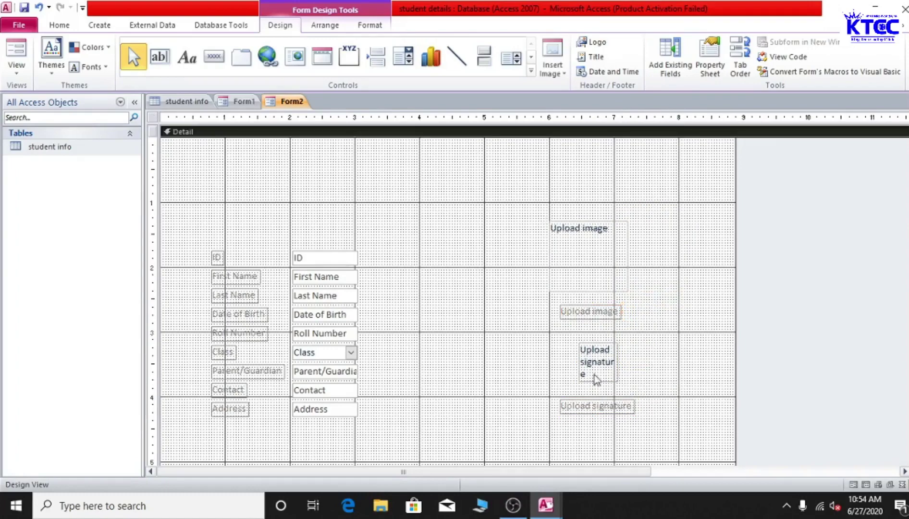
Step: Make the Upload signature box wider and shorter, and move its label up beneath it
left_click(589, 360)
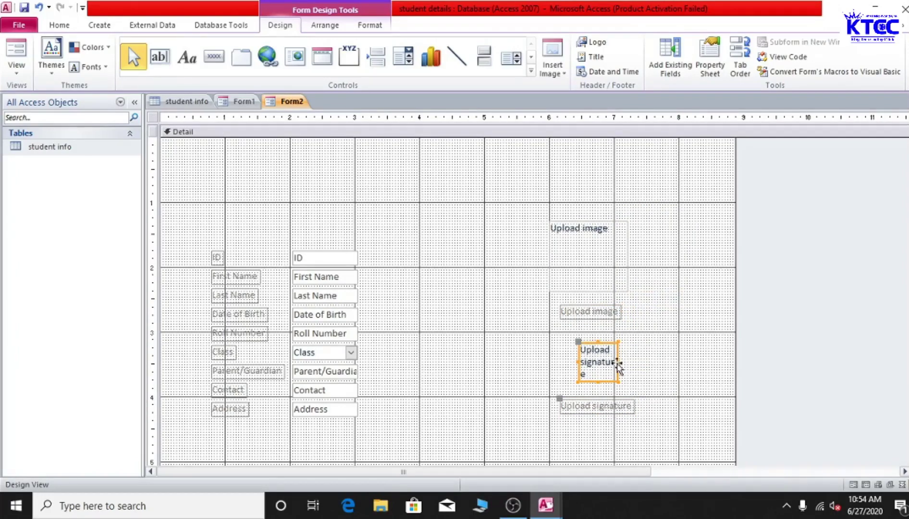
left_click_drag(617, 361, 652, 363)
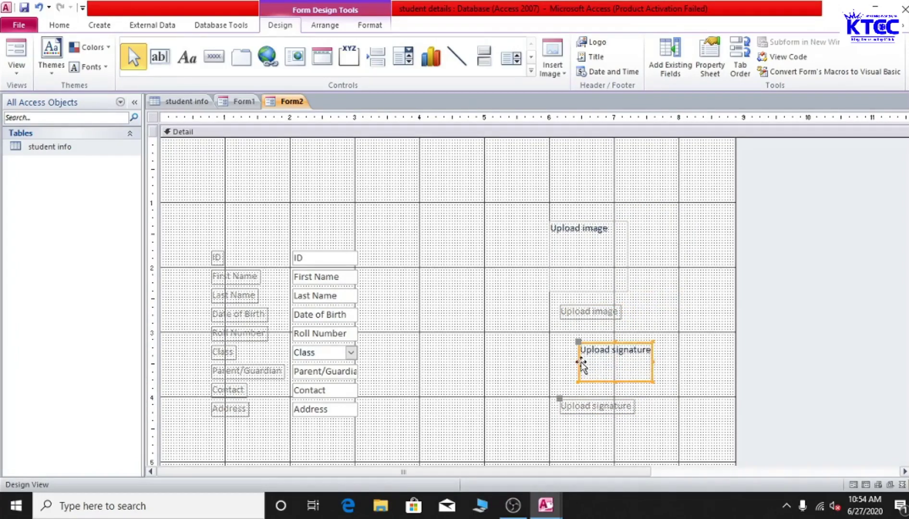
left_click_drag(579, 361, 556, 362)
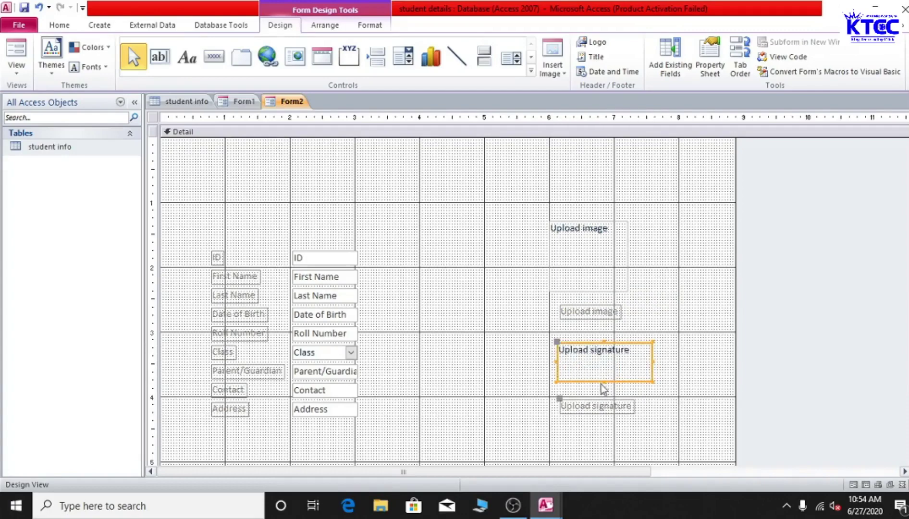
left_click_drag(604, 382, 602, 372)
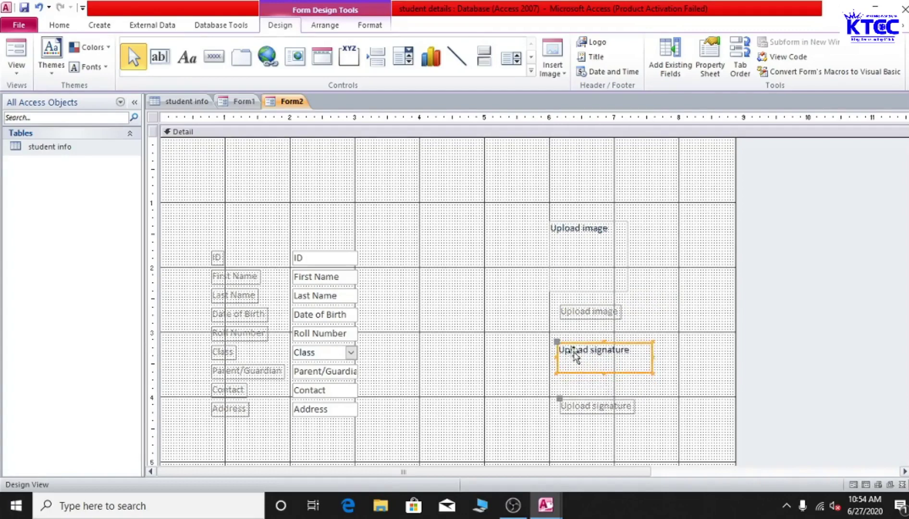
left_click_drag(559, 344, 549, 343)
left_click(678, 336)
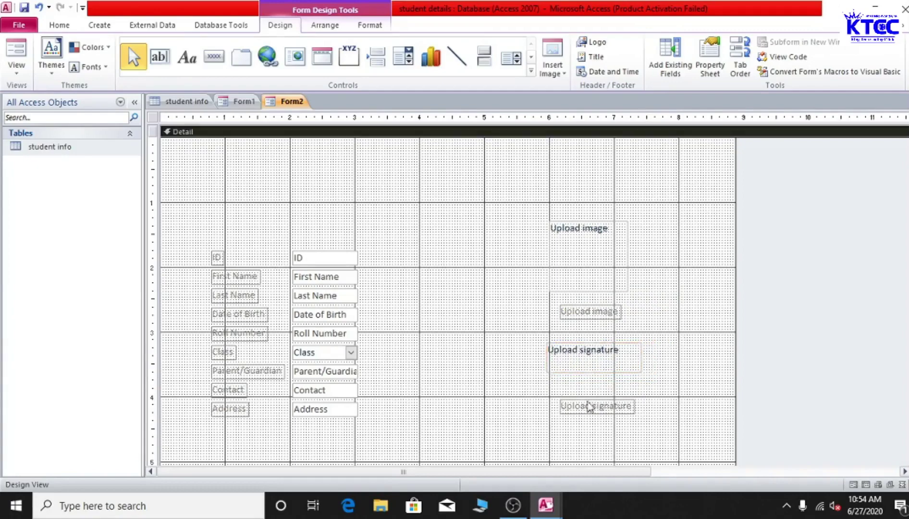
left_click(572, 405)
left_click_drag(559, 400, 557, 393)
Step: Move both upload boxes and captions lower, then fine-tune the Upload signature box position
left_click(597, 432)
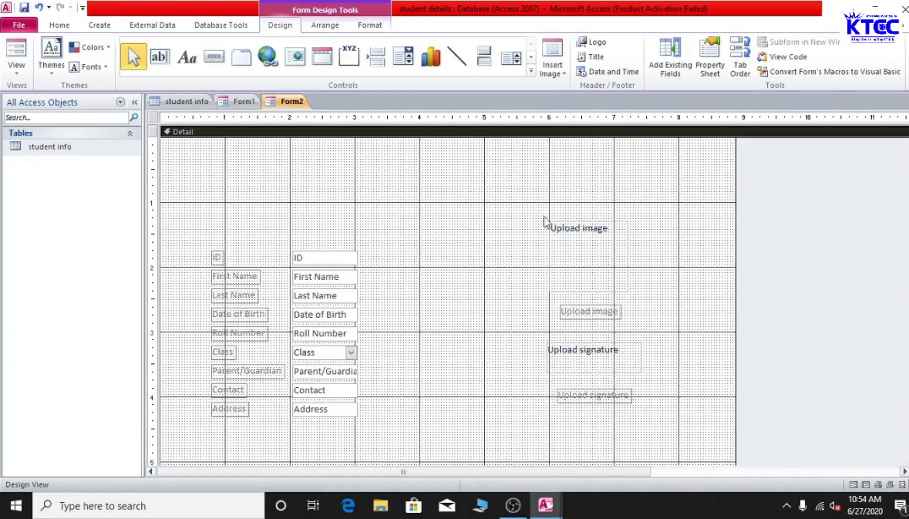
left_click_drag(526, 210, 663, 424)
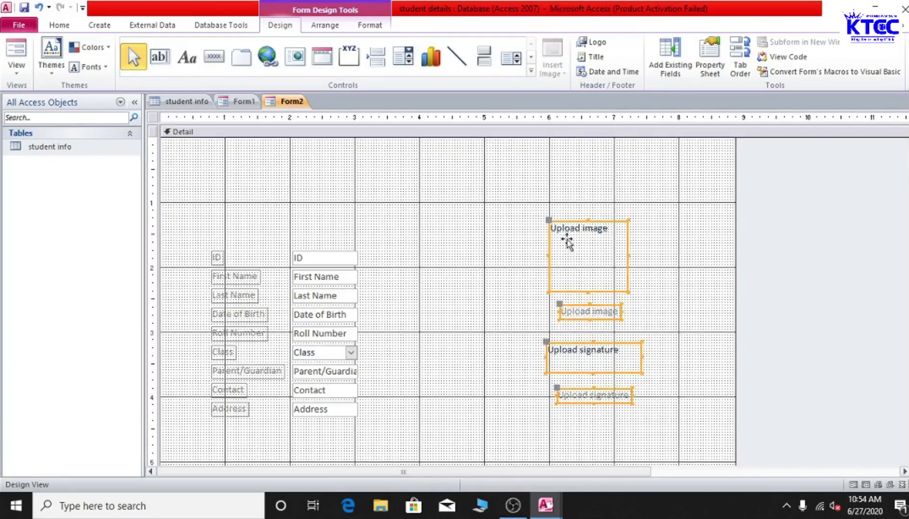
left_click_drag(550, 219, 550, 249)
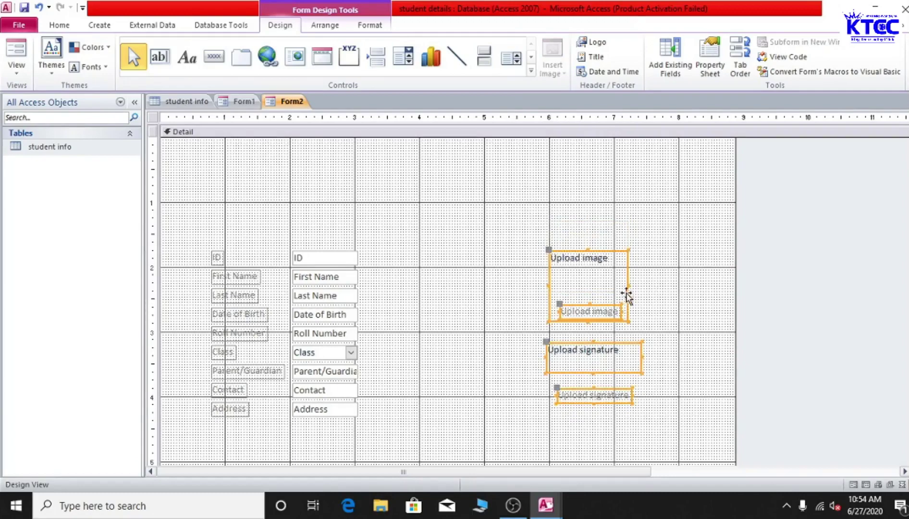
left_click(718, 339)
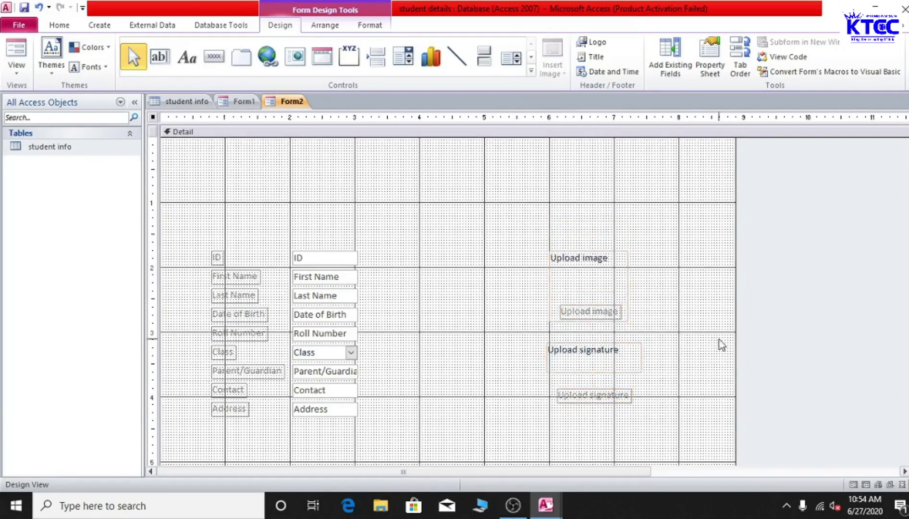
left_click(584, 362)
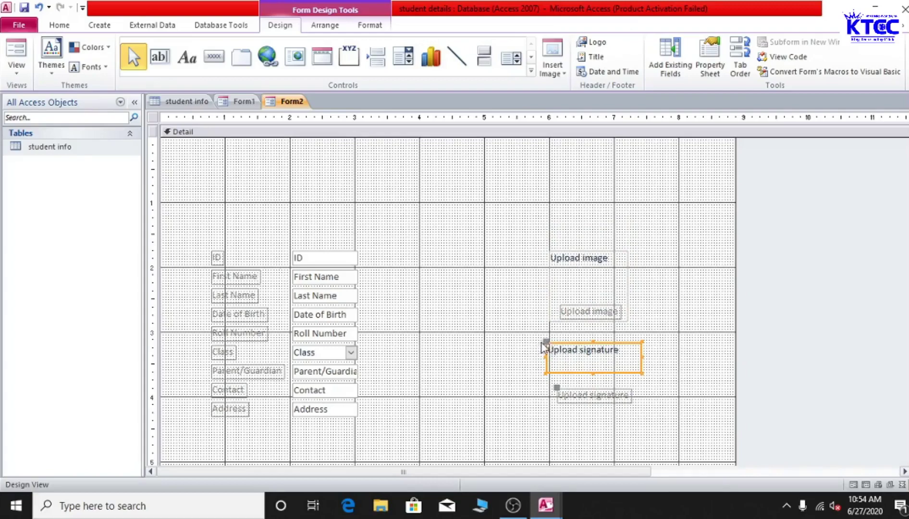
left_click_drag(533, 336, 649, 407)
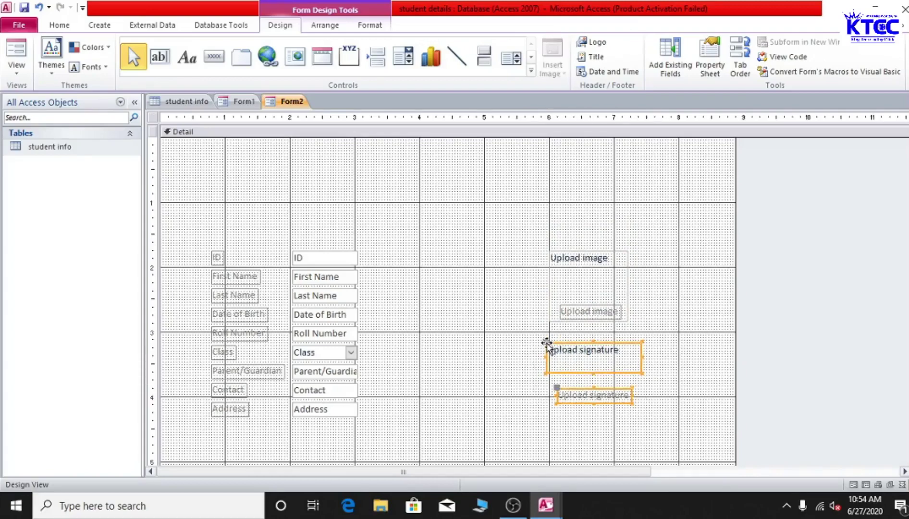
left_click_drag(547, 343, 546, 357)
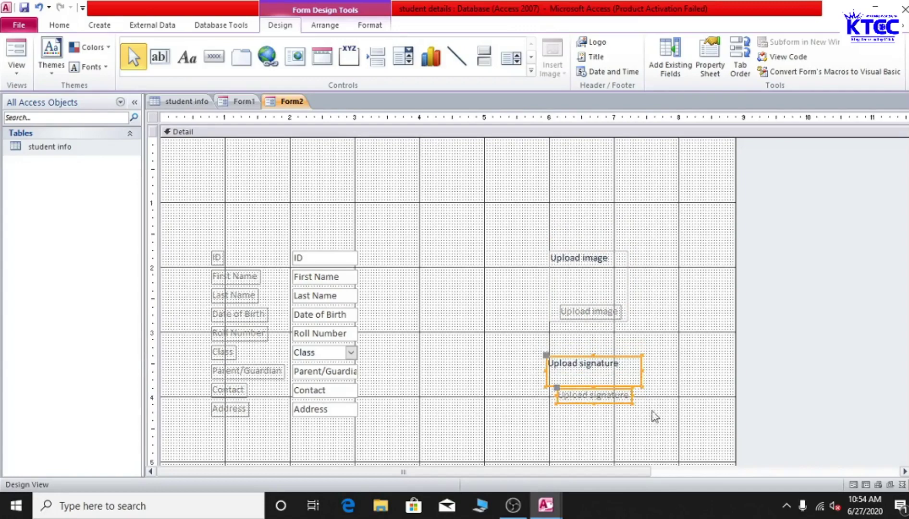
left_click(667, 418)
left_click(549, 361)
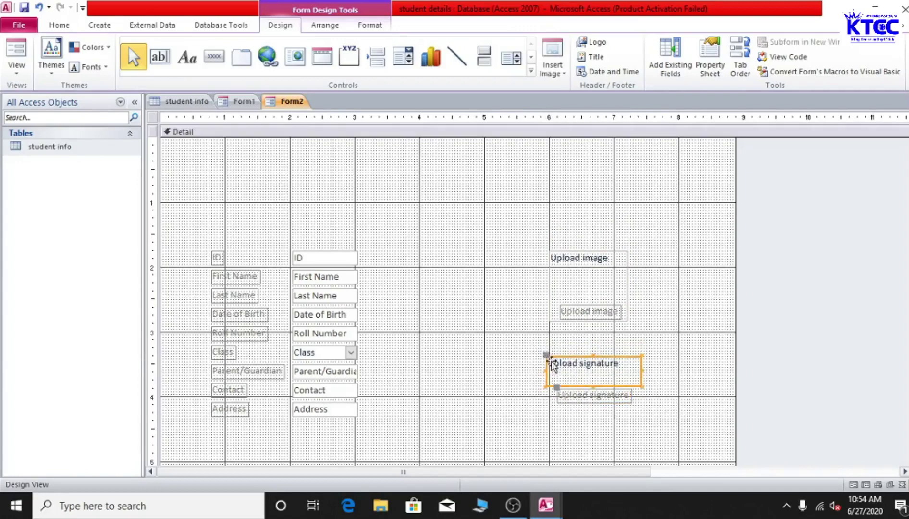
left_click_drag(546, 354, 546, 347)
left_click(607, 425)
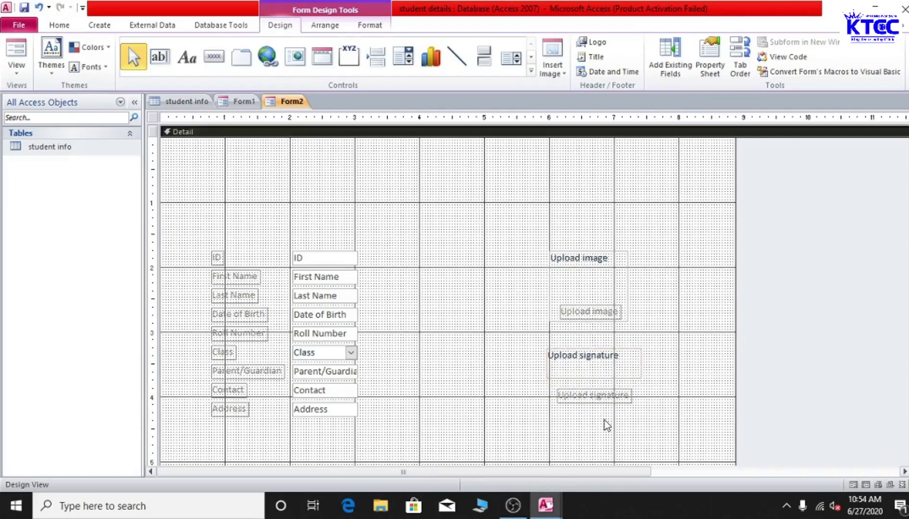
Step: Reposition the Upload image box and lower its caption slightly
left_click(595, 316)
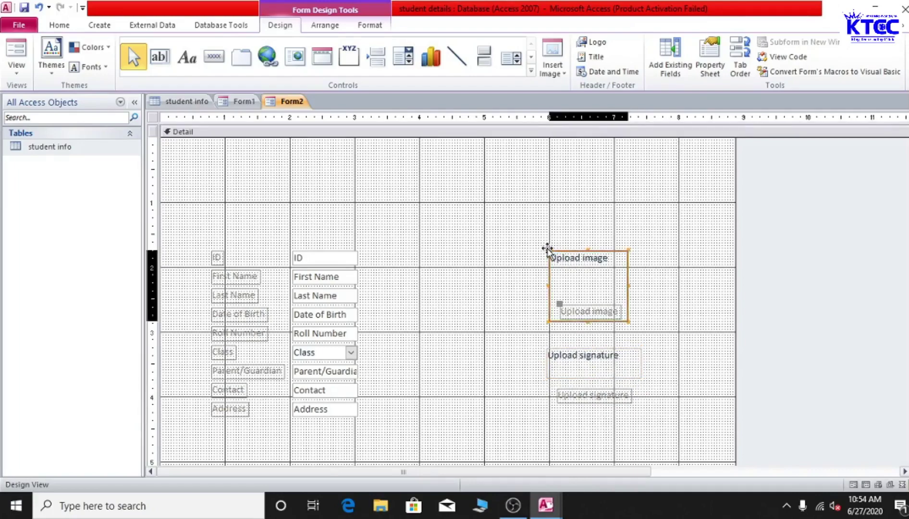
left_click_drag(548, 248, 546, 229)
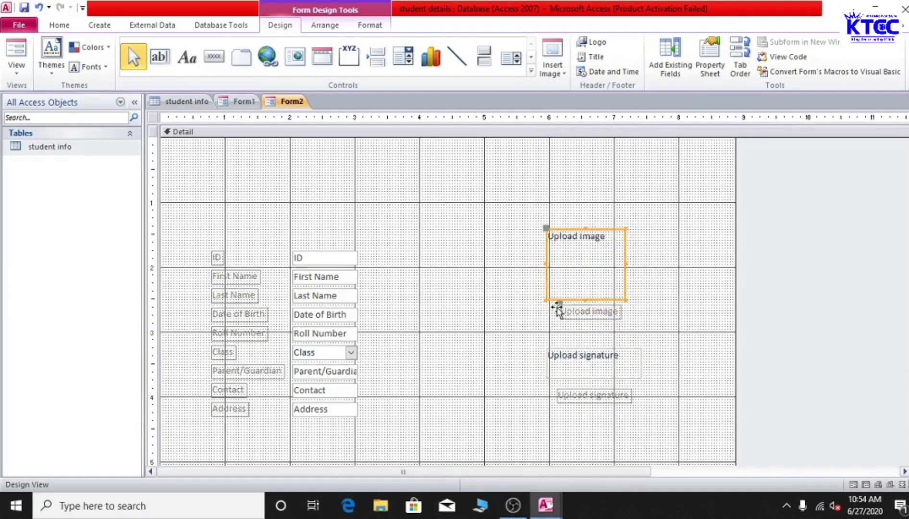
left_click_drag(557, 310, 554, 316)
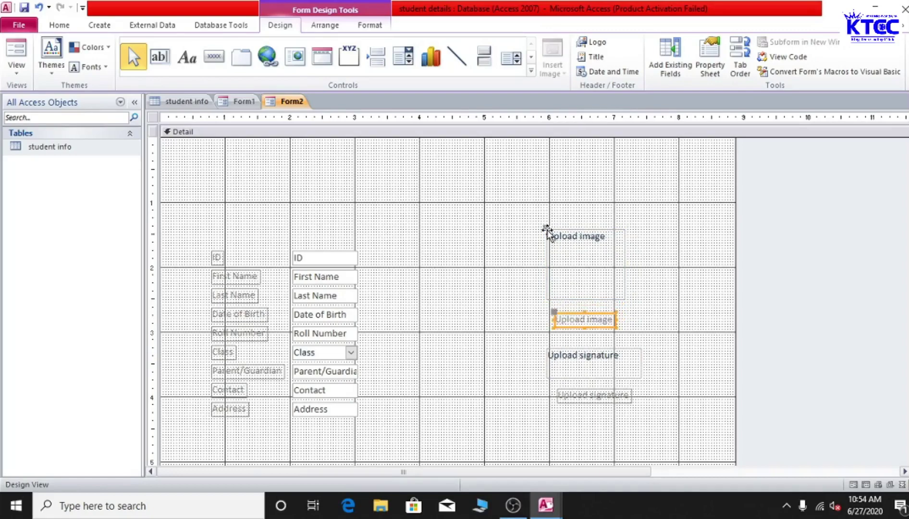
left_click_drag(548, 231, 544, 238)
left_click(679, 296)
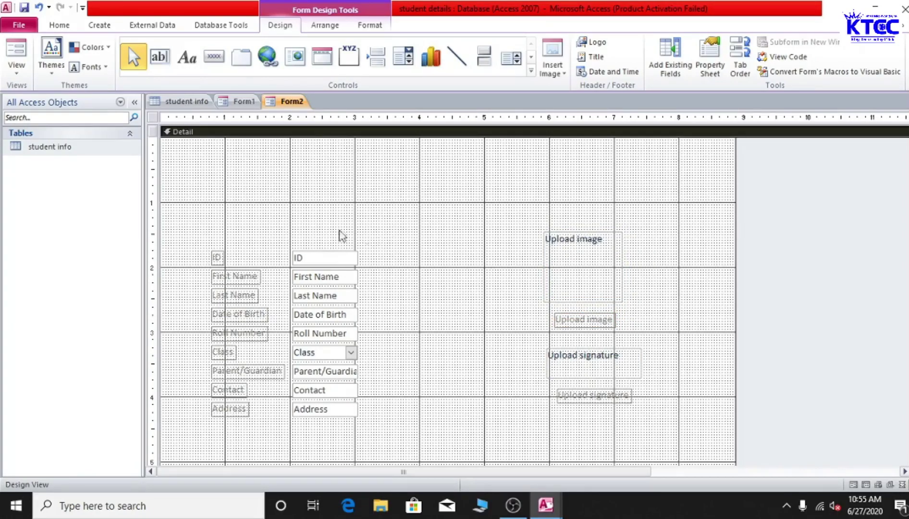
Step: Shift the whole upload column with its captions slightly down and right, keeping alignment
left_click_drag(207, 246, 373, 428)
left_click(557, 325)
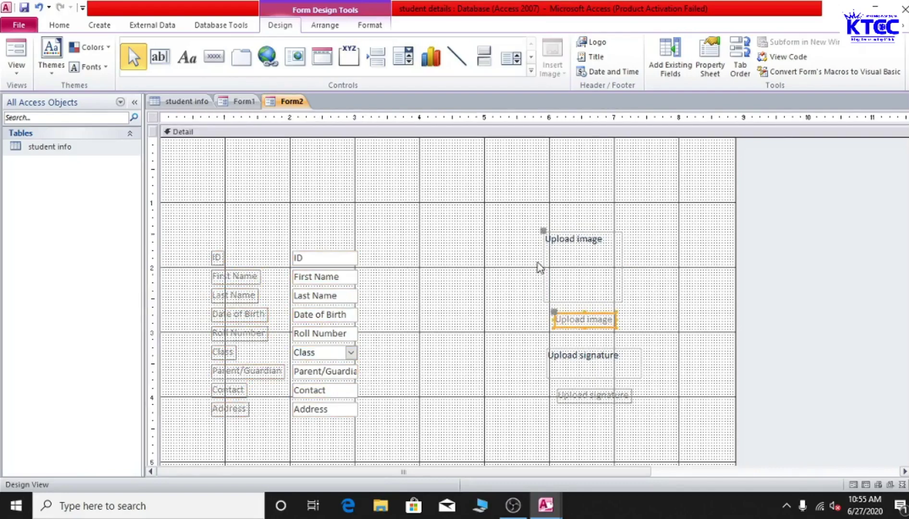
left_click(518, 237)
mouse_move(524, 219)
left_mouse_down()
mouse_move(649, 251)
mouse_move(659, 438)
left_mouse_up()
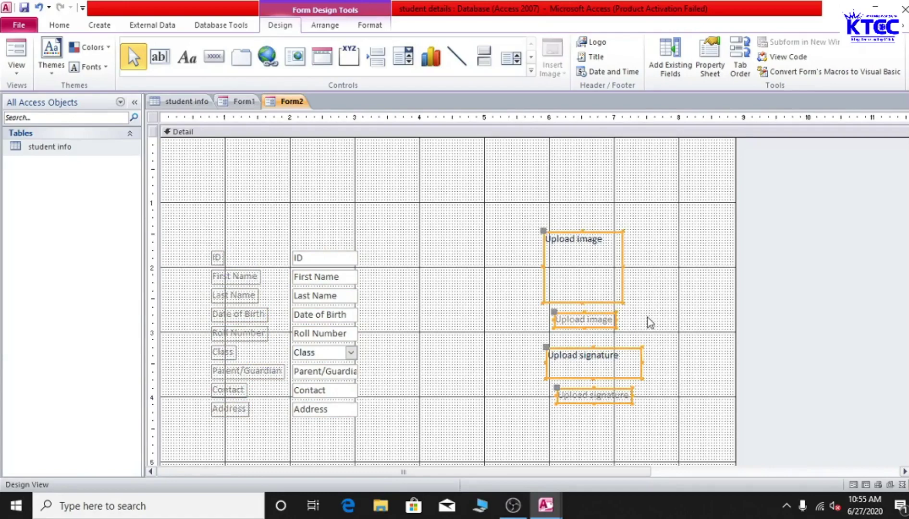
left_click_drag(618, 276, 621, 286)
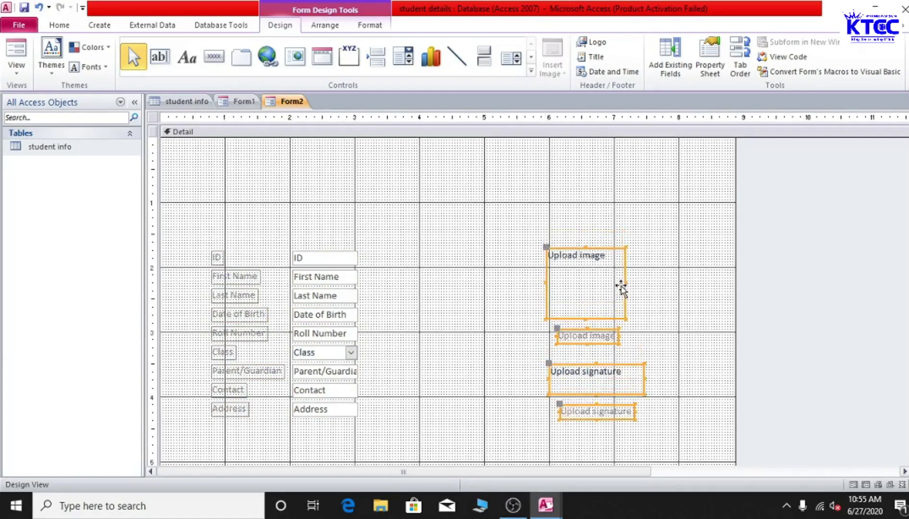
left_click(678, 335)
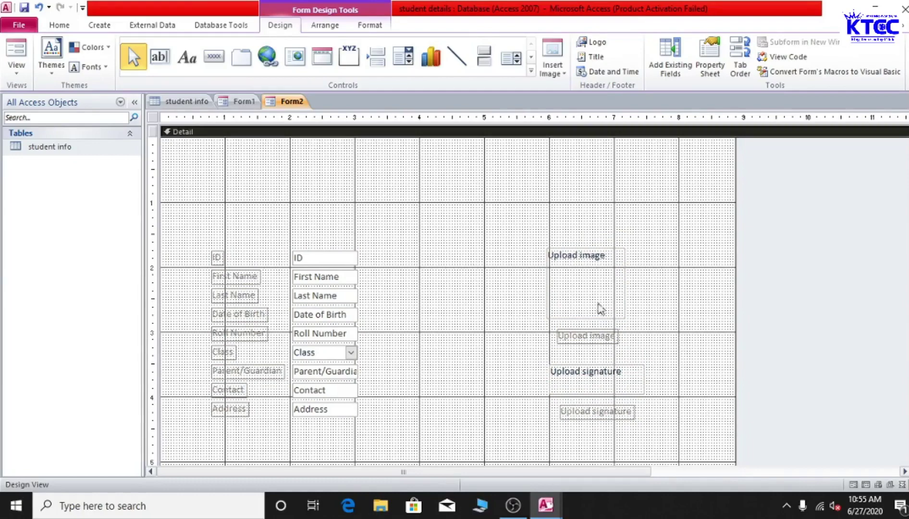
left_click(580, 283)
left_click(725, 290)
left_click_drag(534, 235, 668, 444)
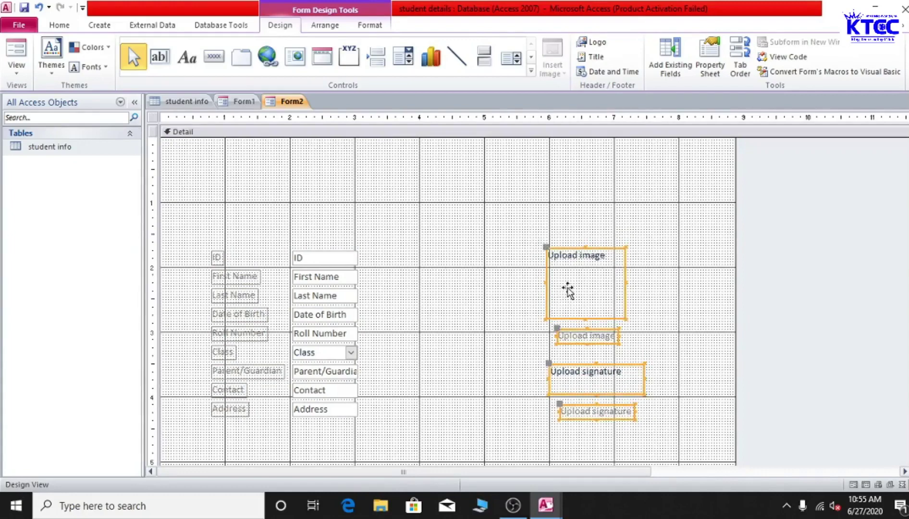
left_click_drag(569, 287, 571, 298)
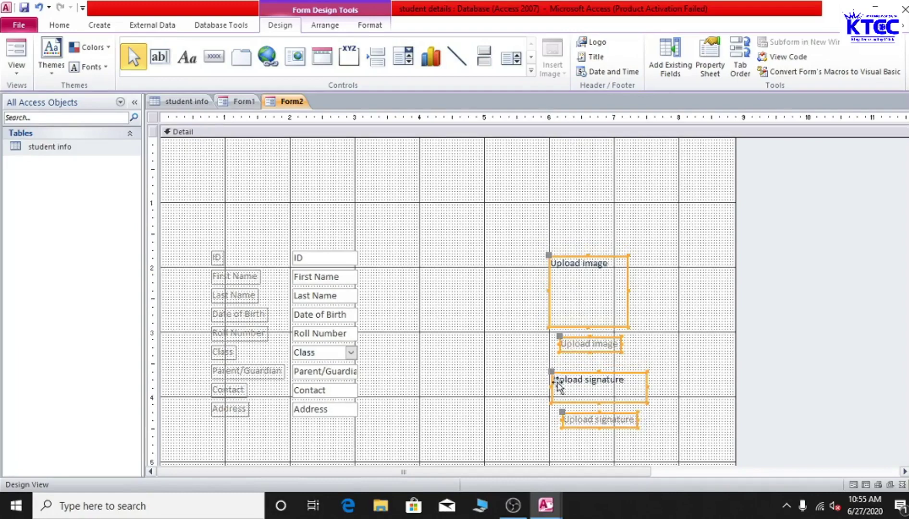
Step: Nudge the Upload signature box and its caption up and left to line them up
left_click(552, 374)
left_click_drag(552, 374, 542, 371)
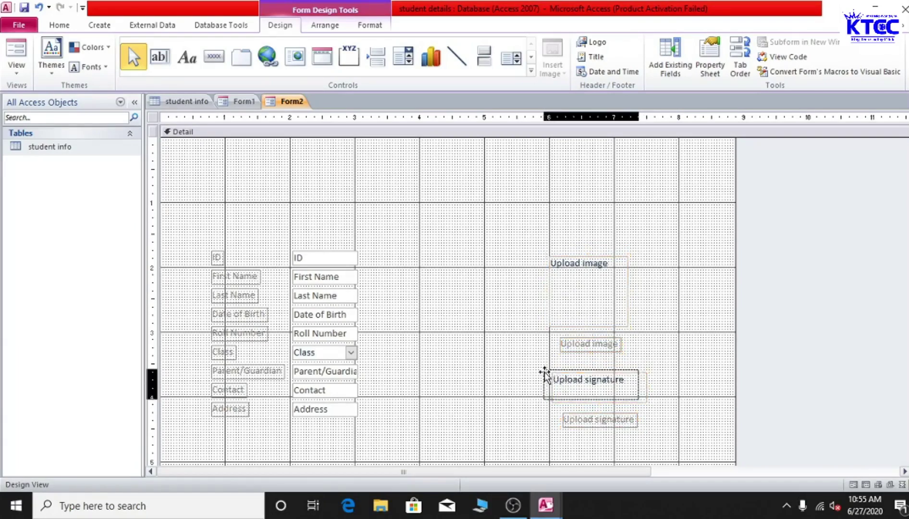
left_click(668, 377)
left_click(583, 422)
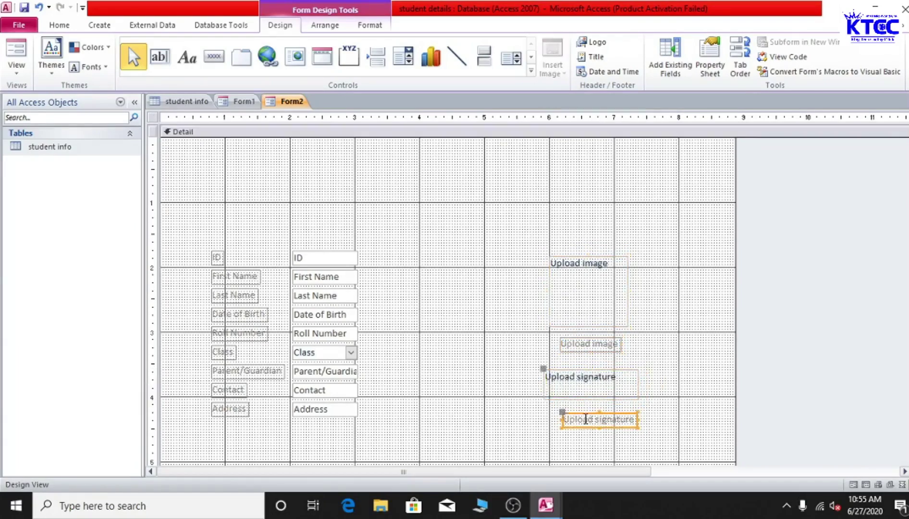
left_click_drag(562, 412, 555, 409)
left_click(692, 376)
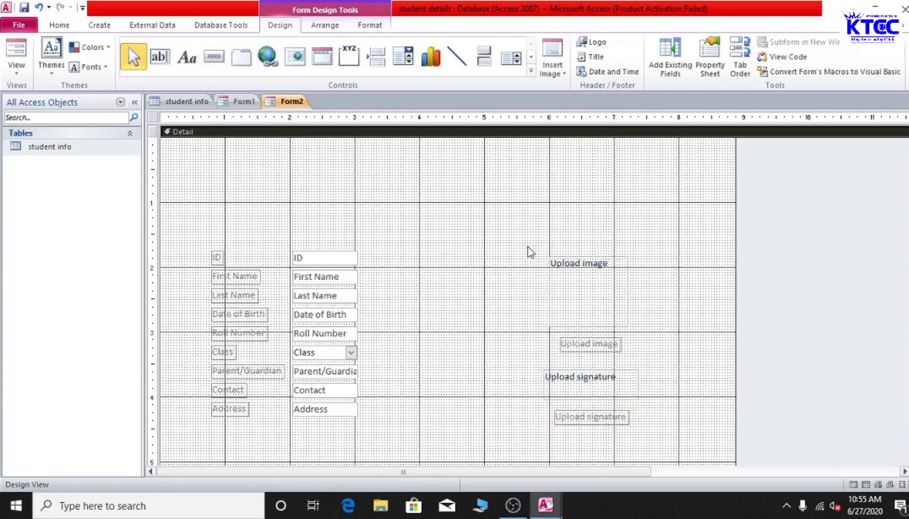
Step: Move the four upload controls left and shift the student field controls right to close the gap
mouse_move(528, 248)
left_mouse_down()
mouse_move(546, 413)
mouse_move(672, 453)
mouse_move(659, 447)
left_mouse_up()
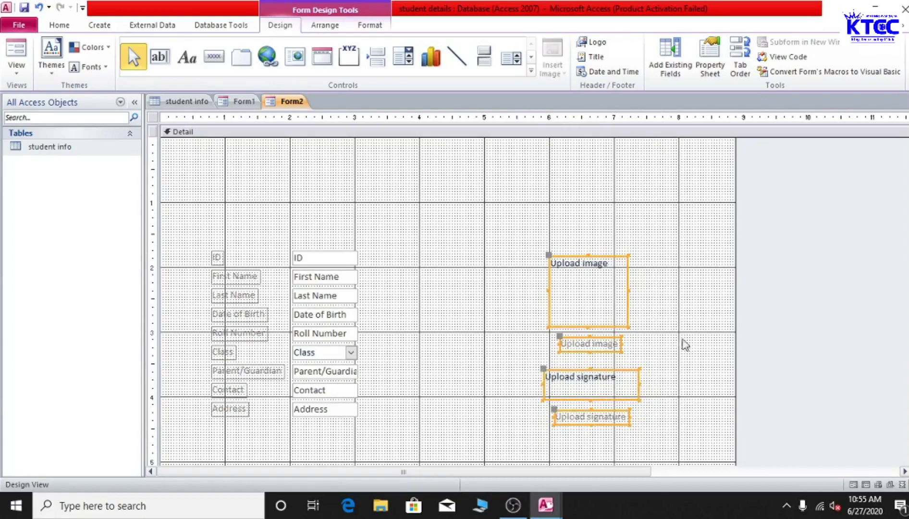
left_click_drag(572, 281, 528, 288)
left_click(457, 276)
left_click_drag(197, 237, 367, 380)
left_click(411, 371)
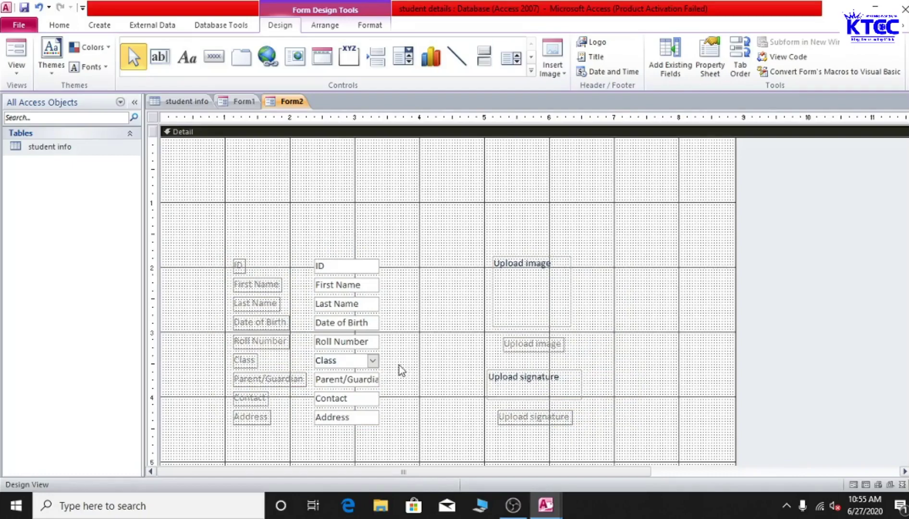
Step: Close Form2's design, agree to save changes, and start entering the name Student Data
key("ctrl+F4")
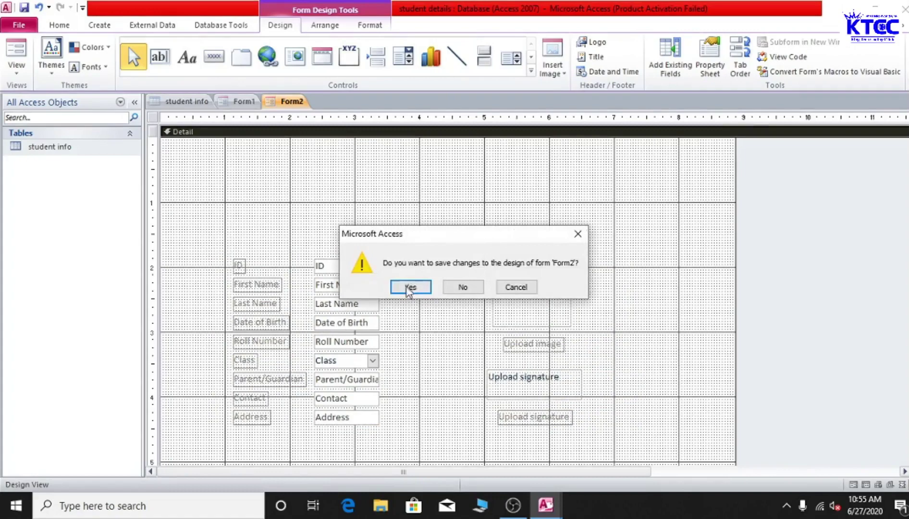
left_click(406, 286)
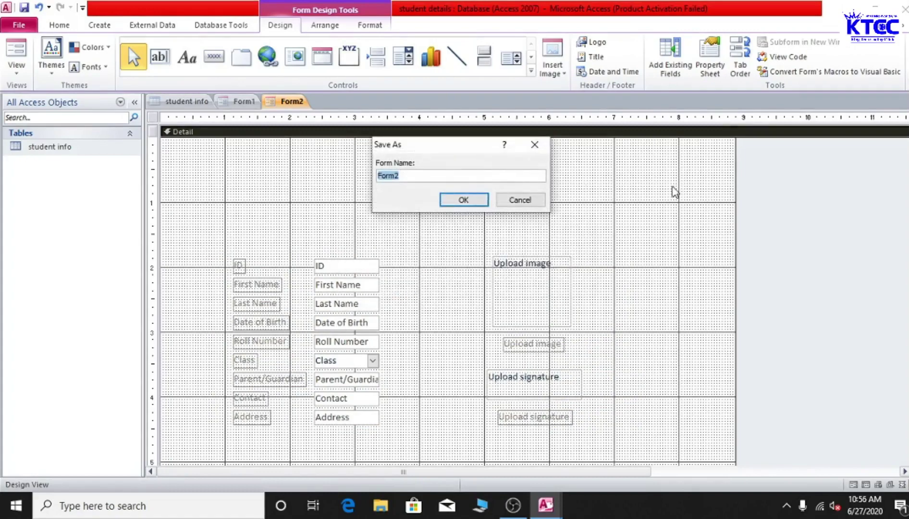
type("Student Data")
Step: Confirm the form name Student Data and open the Student Data form in Form view
left_click(465, 200)
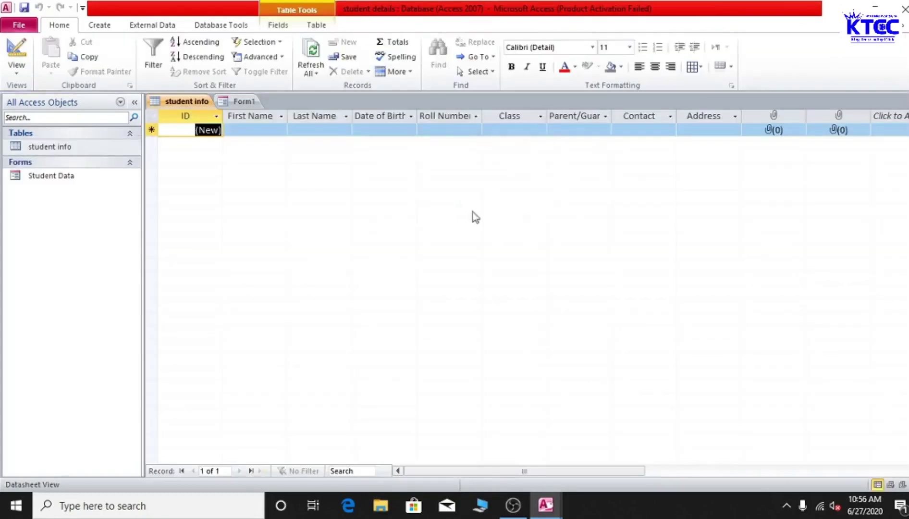
double_click(48, 182)
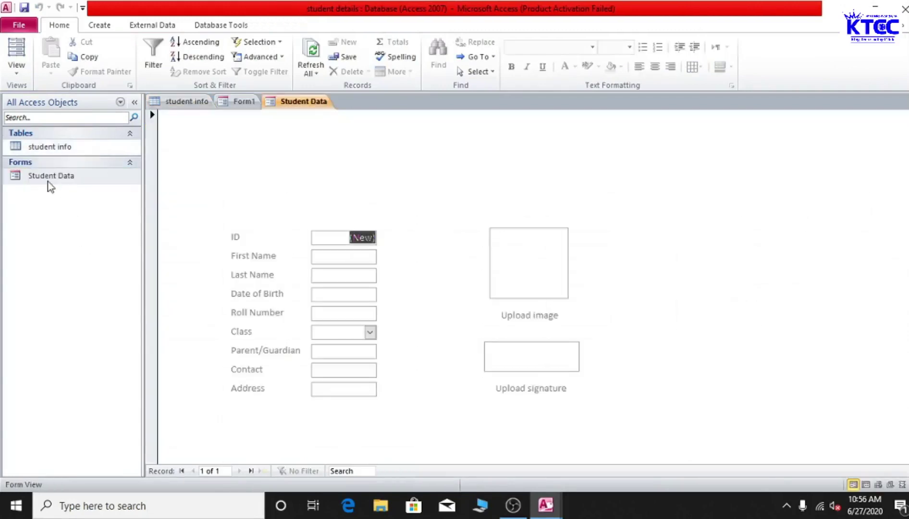